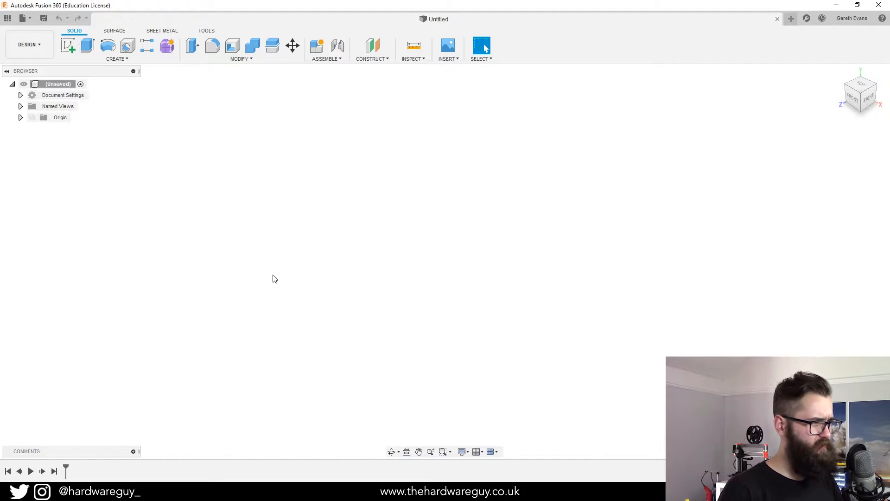
# Create a new component under the root of the design and rename it "bolt".
pyautogui.rightClick(63, 85)
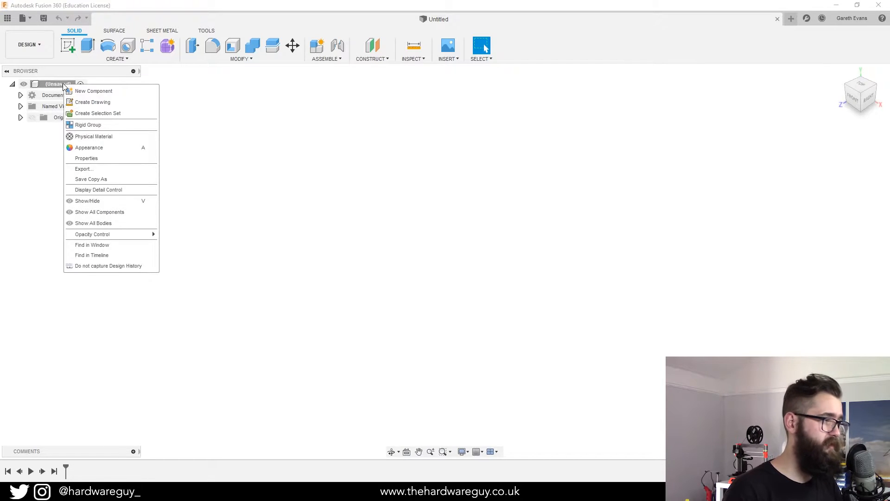
pyautogui.click(88, 91)
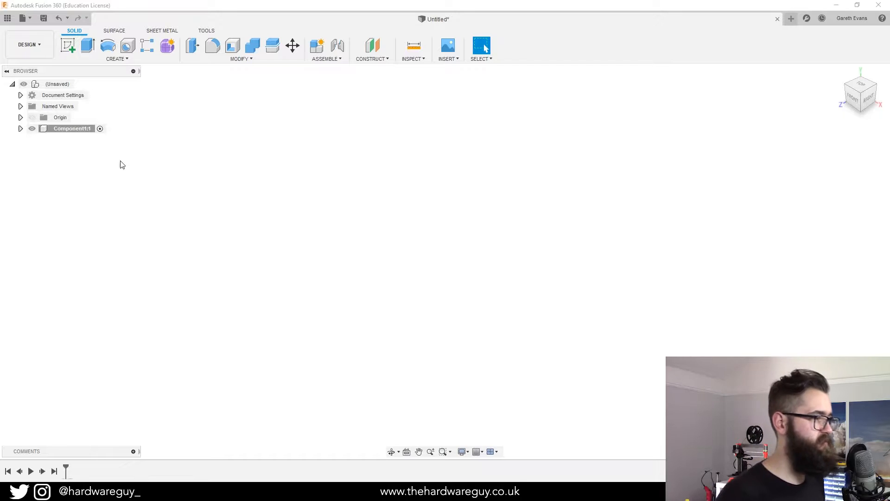
pyautogui.doubleClick(74, 128)
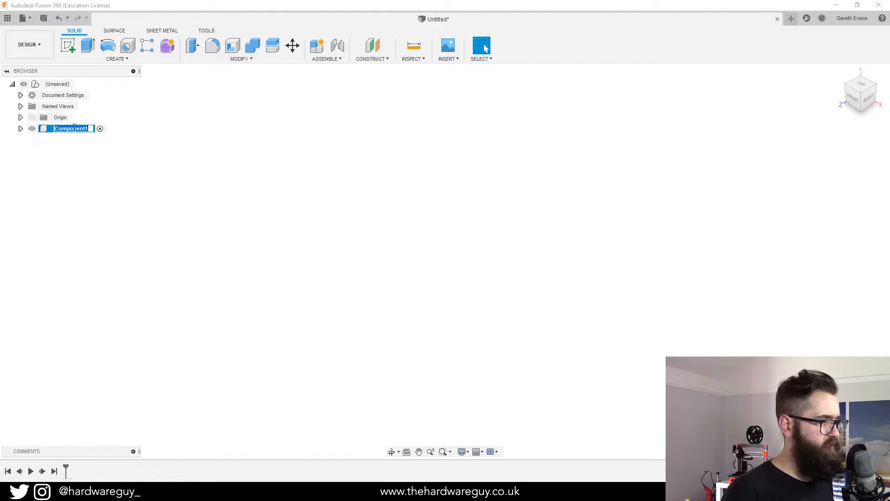
pyautogui.write('bolt')
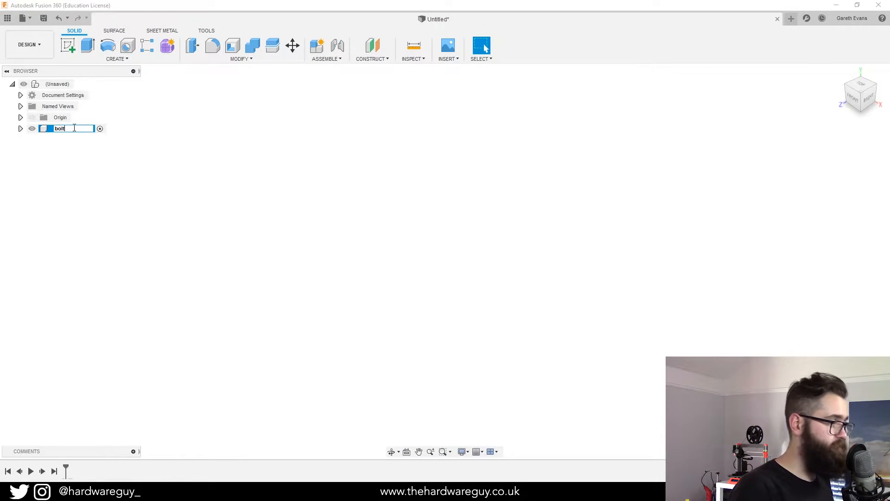
pyautogui.press('Return')
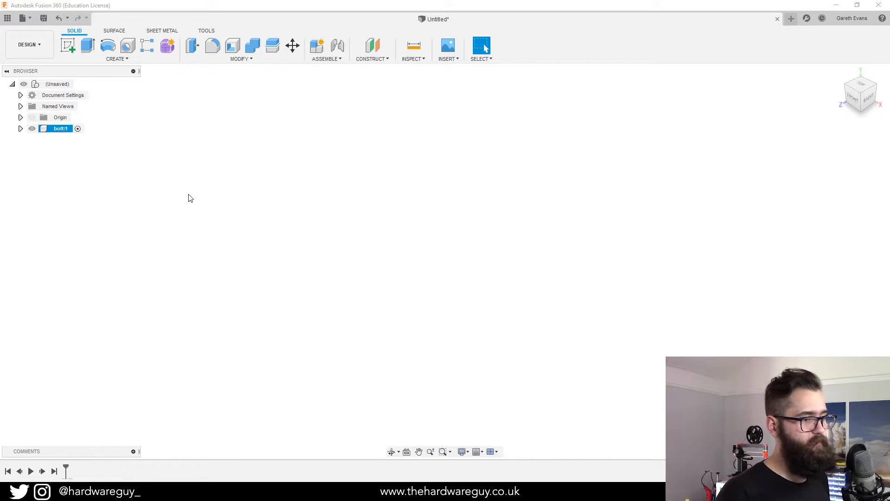
# Sketch a six-sided circumscribed polygon with a 25 mm radius, centred on the origin of the horizontal plane.
pyautogui.click(68, 45)
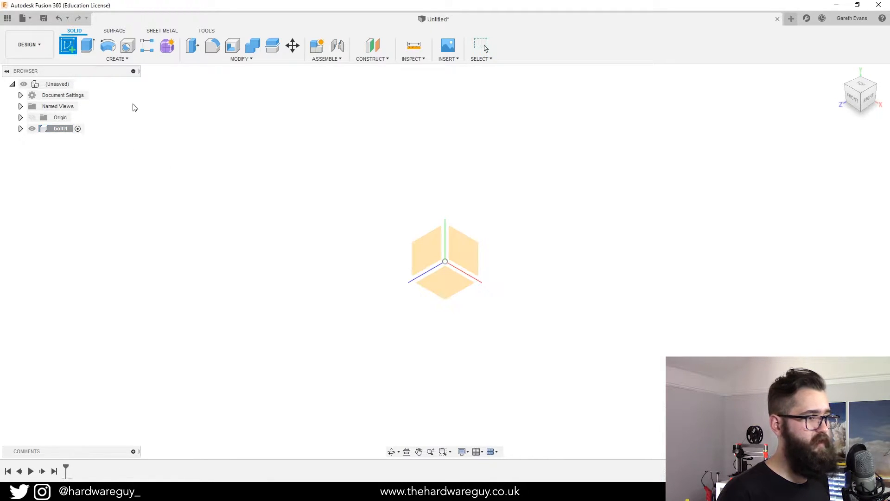
pyautogui.click(443, 286)
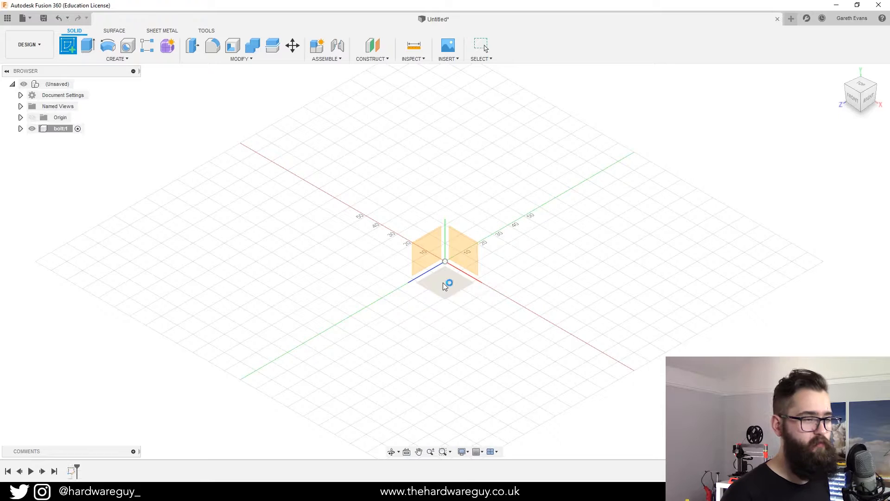
pyautogui.scroll(1, 473, 251)
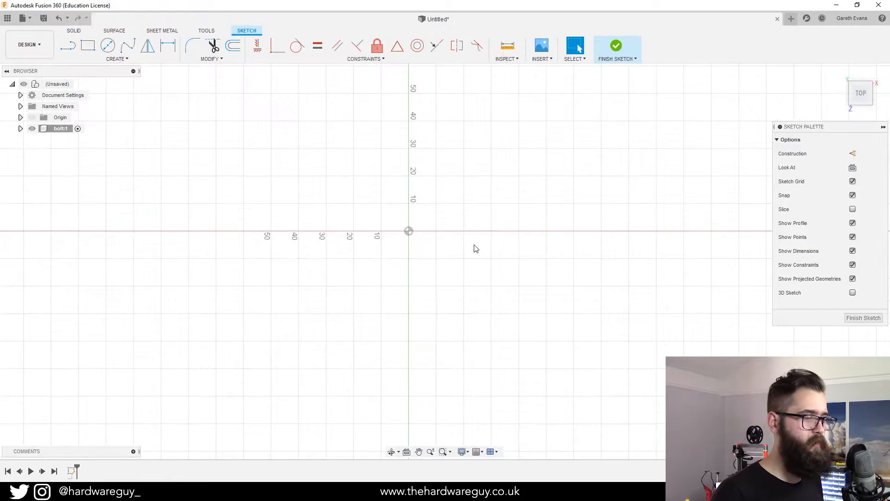
pyautogui.moveTo(473, 248); pyautogui.dragTo(466, 279, button='middle')
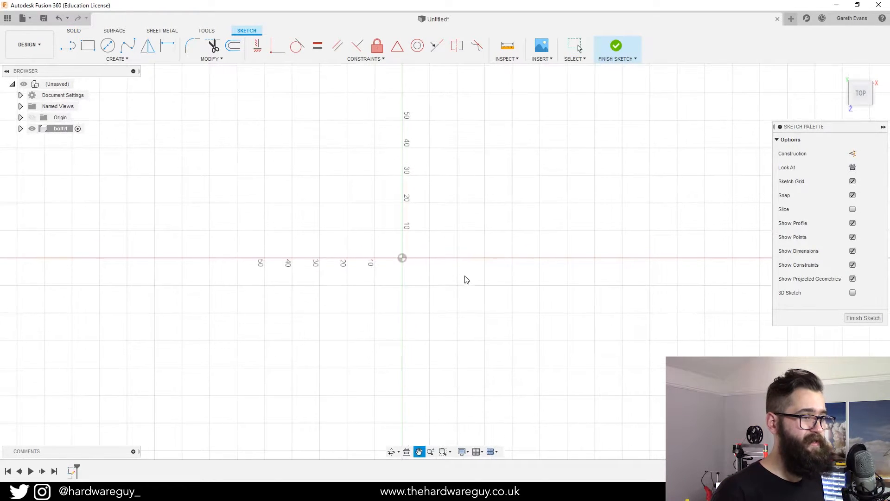
pyautogui.click(117, 58)
pyautogui.moveTo(94, 111)
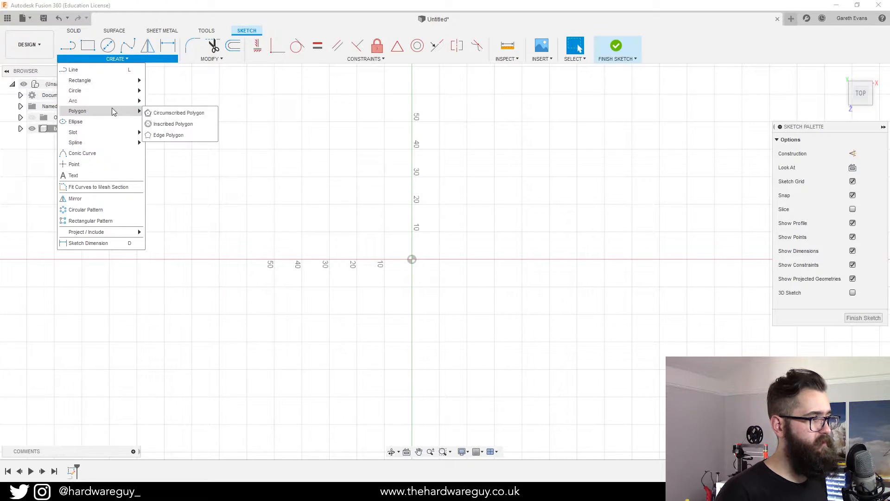
pyautogui.click(175, 114)
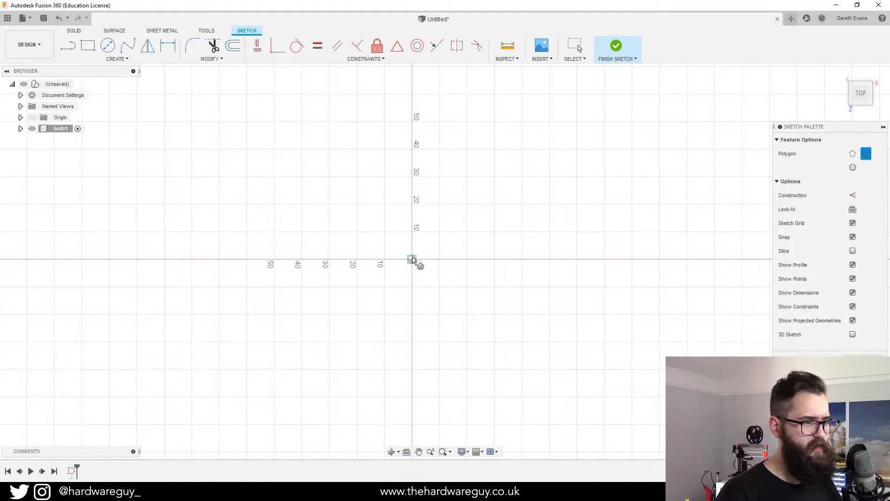
pyautogui.click(413, 260)
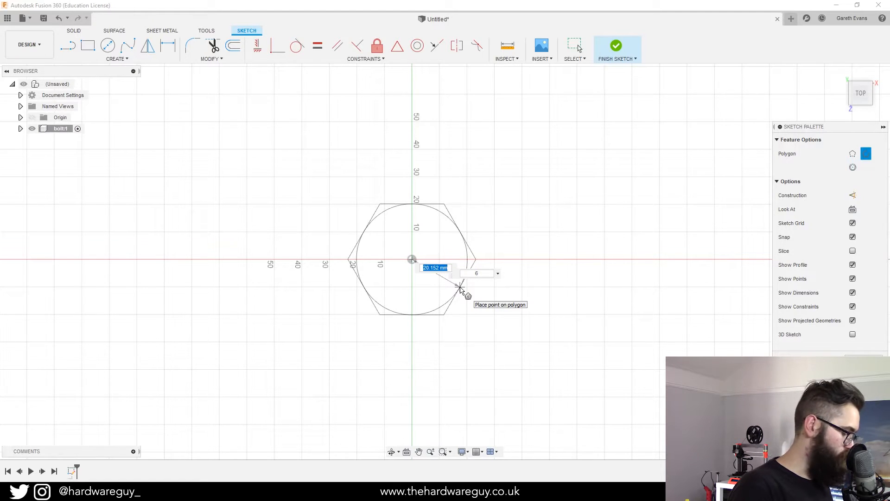
pyautogui.write('25mm')
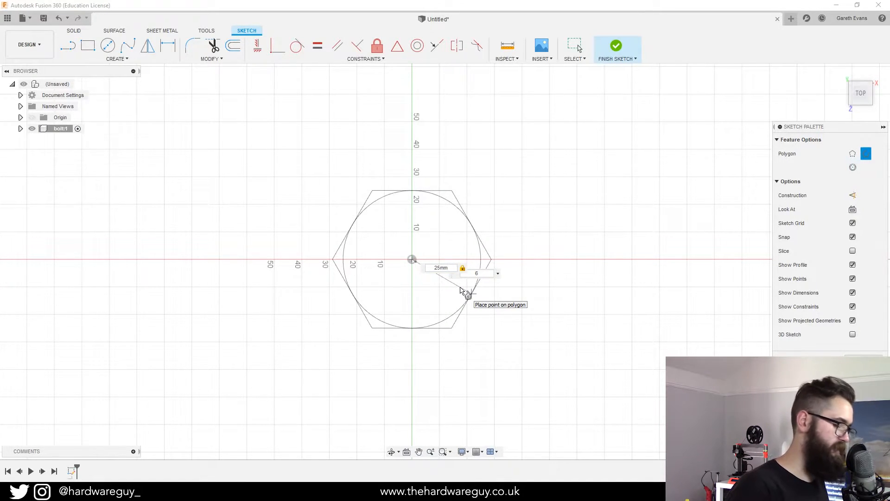
pyautogui.press('Return')
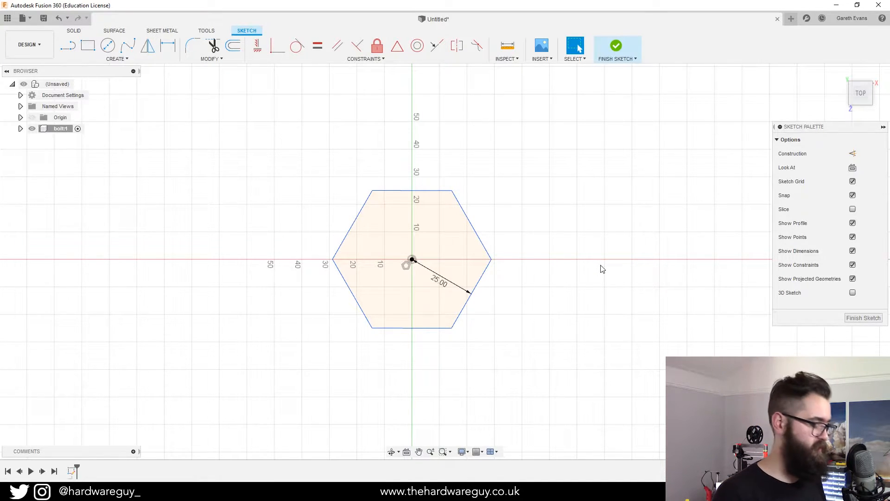
# Dimension the hexagon's width between its two opposite corners on the horizontal axis and finish the sketch.
pyautogui.press('d')
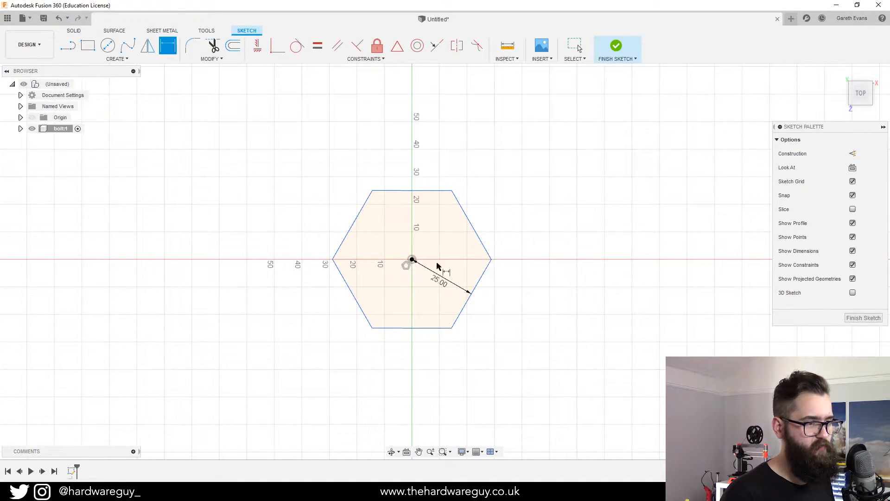
pyautogui.click(332, 260)
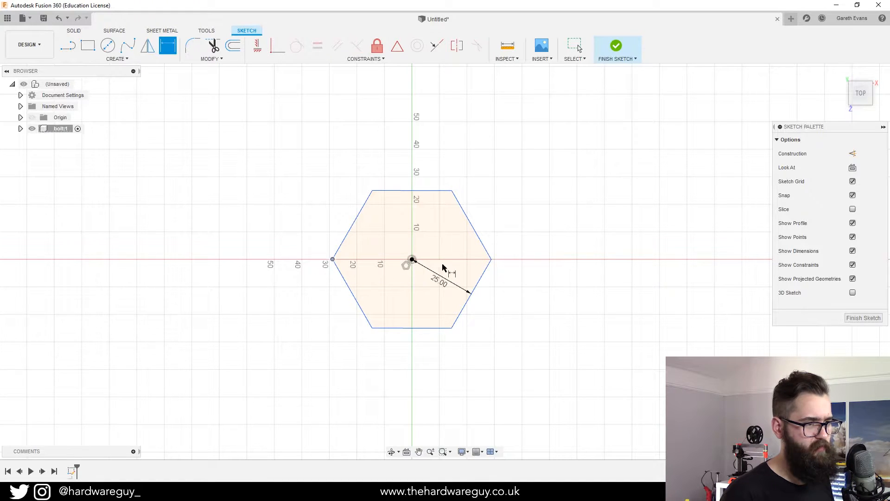
pyautogui.click(491, 259)
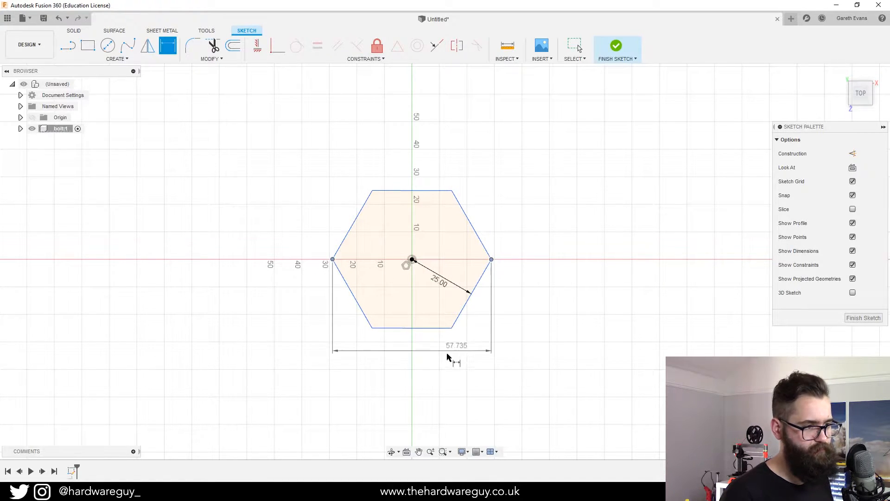
pyautogui.click(412, 412)
pyautogui.press('Return')
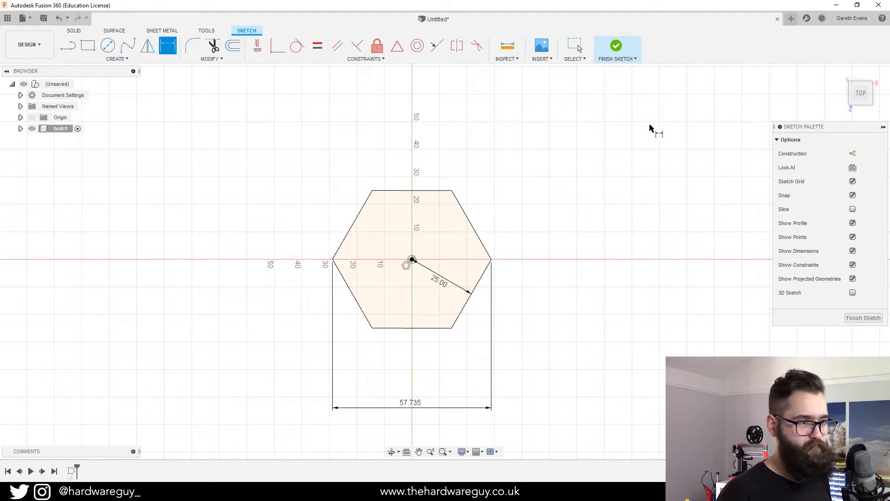
pyautogui.click(617, 47)
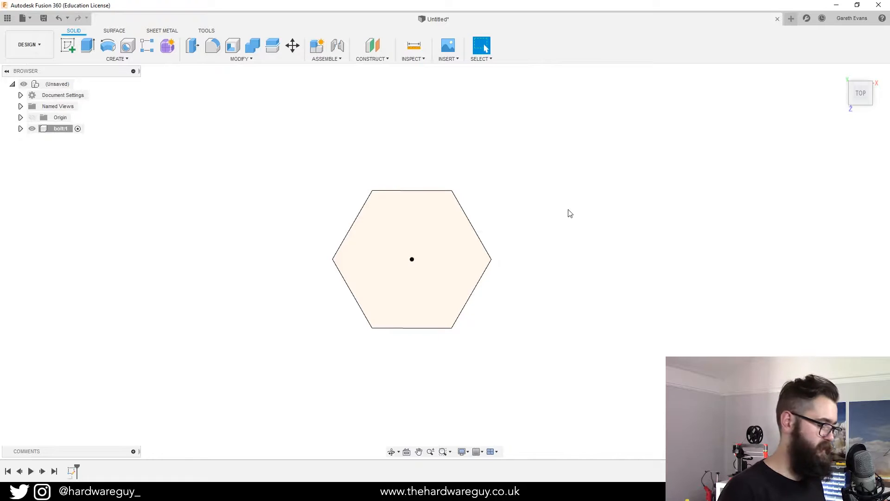
# Extrude the hexagon profile 10 mm upward as a new body to form the bolt head.
pyautogui.press('e')
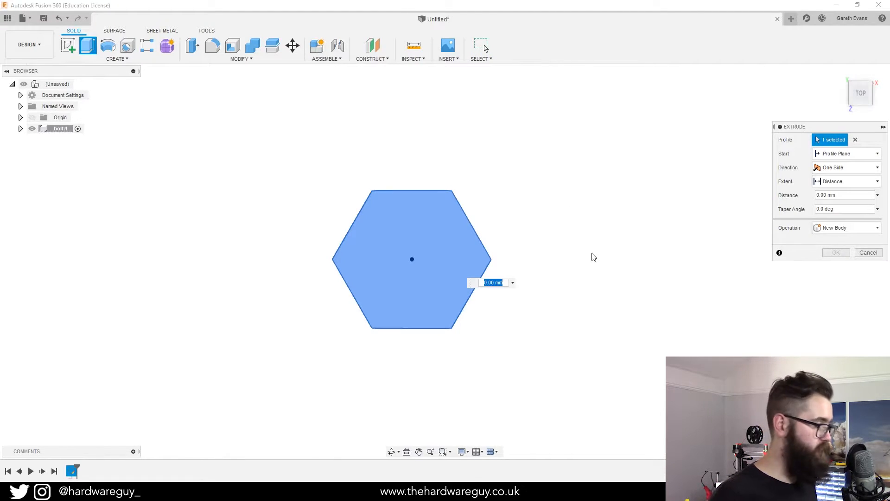
pyautogui.moveTo(412, 250); pyautogui.dragTo(411, 228)
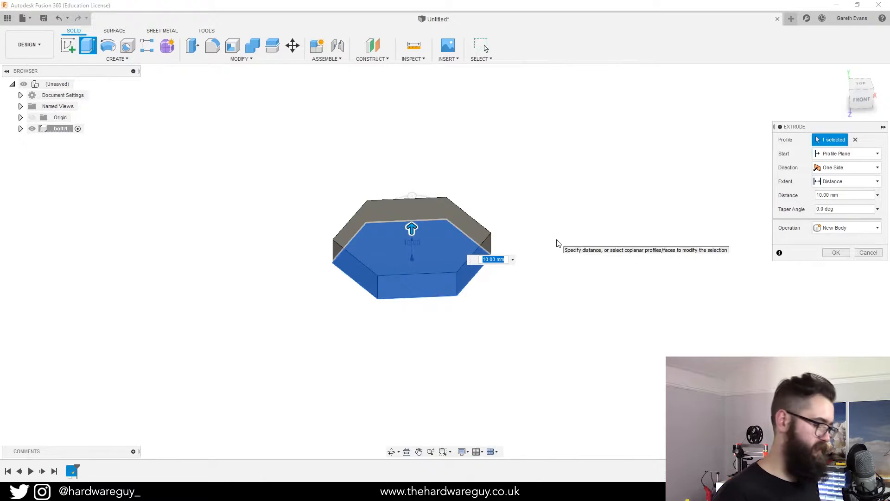
pyautogui.press('Return')
pyautogui.moveTo(561, 224)
pyautogui.keyDown('shift'); pyautogui.mouseDown(button='middle')
pyautogui.moveTo(557, 238)
pyautogui.moveTo(562, 194)
pyautogui.moveTo(564, 252)
pyautogui.moveTo(533, 260)
pyautogui.mouseUp(button='middle'); pyautogui.keyUp('shift')
pyautogui.scroll(-3, 564, 250)
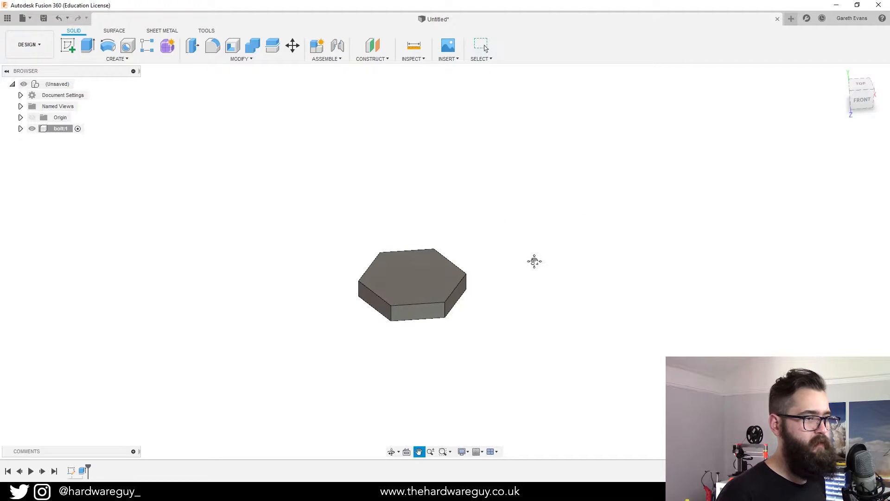
# Start a sketch on the hexagon's top face and draw a 20 mm diameter circle centred on the origin.
pyautogui.click(69, 45)
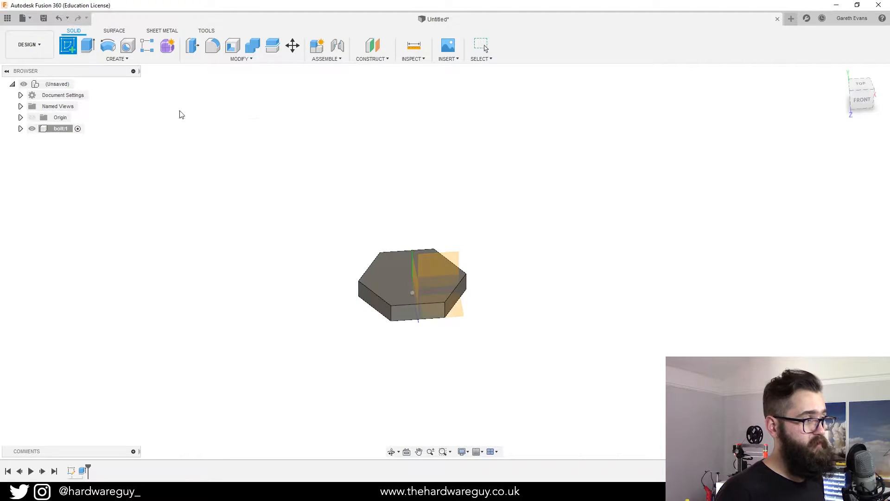
pyautogui.click(381, 285)
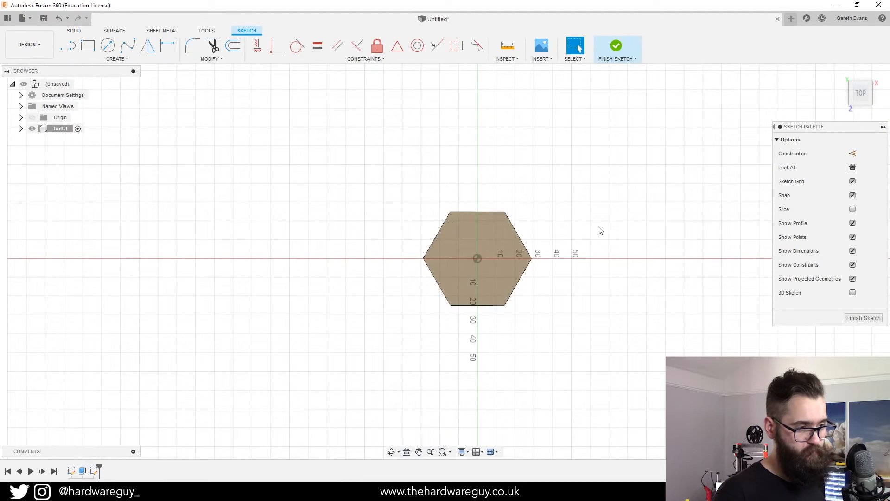
pyautogui.moveTo(600, 230); pyautogui.dragTo(520, 267, button='middle')
pyautogui.scroll(2, 471, 304)
pyautogui.moveTo(471, 304); pyautogui.dragTo(501, 304, button='middle')
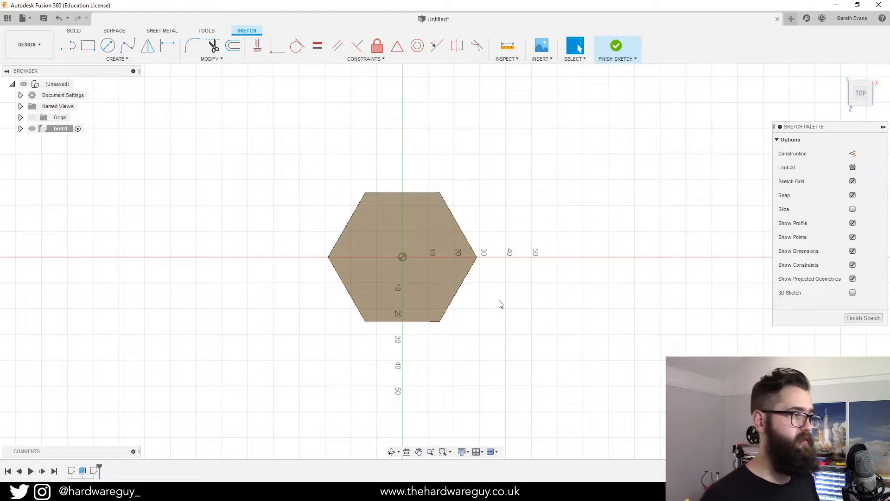
pyautogui.click(130, 61)
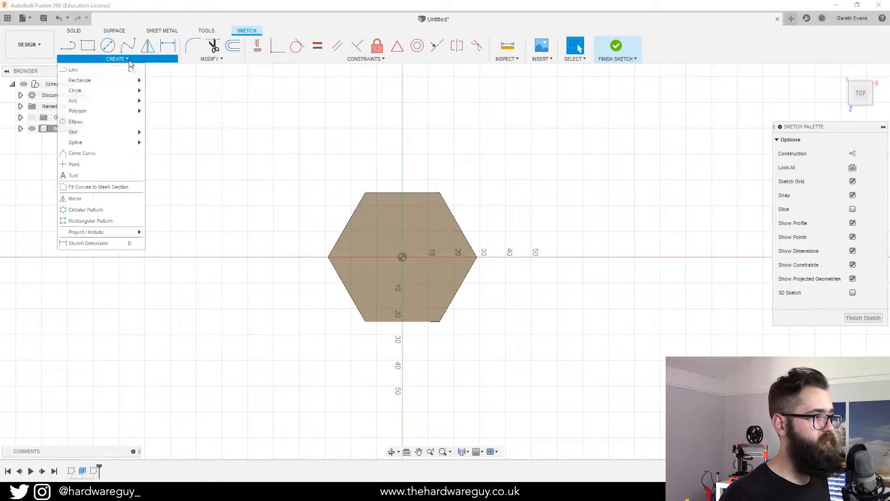
pyautogui.moveTo(93, 90)
pyautogui.click(156, 93)
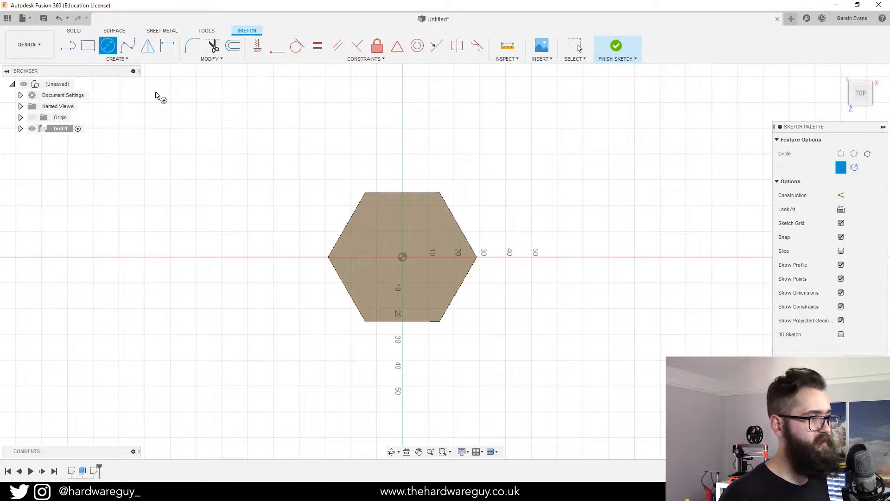
pyautogui.click(403, 258)
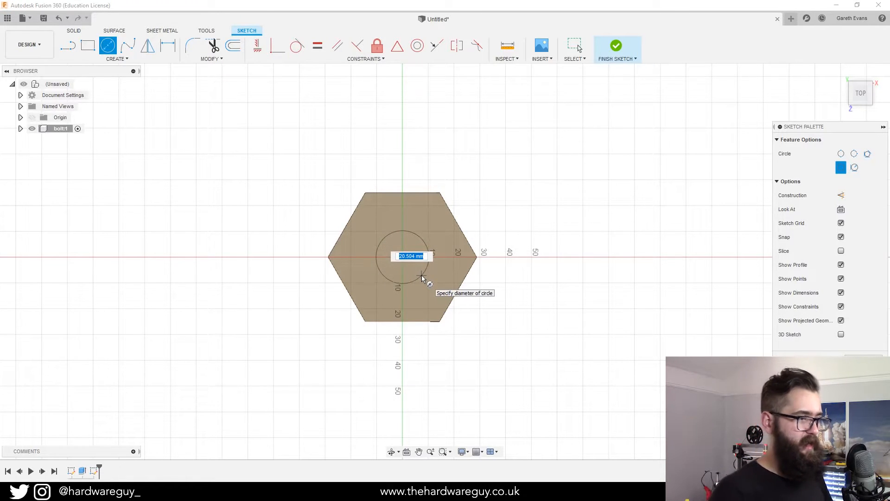
pyautogui.write('20')
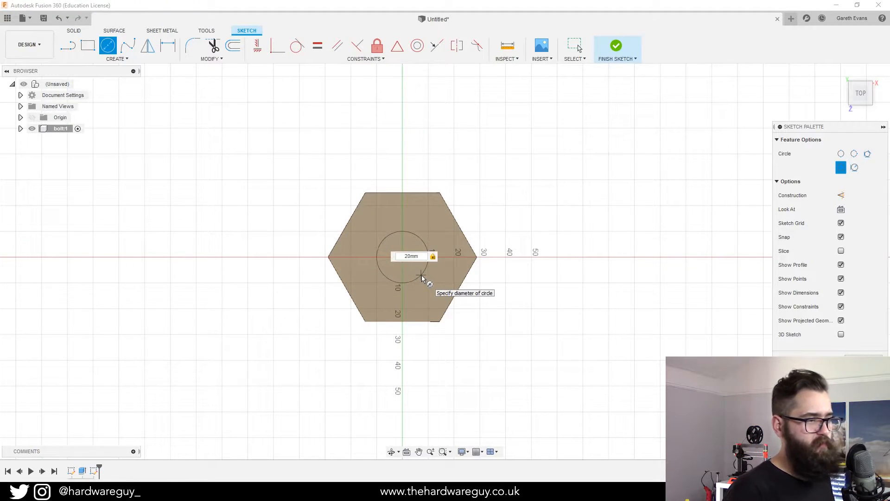
pyautogui.press('Return')
pyautogui.moveTo(519, 288)
pyautogui.mouseDown()
pyautogui.moveTo(521, 241)
pyautogui.moveTo(527, 278)
pyautogui.mouseUp()
pyautogui.press('Escape')
# Set the circle's diameter to 25 mm and finish the sketch.
pyautogui.doubleClick(416, 262)
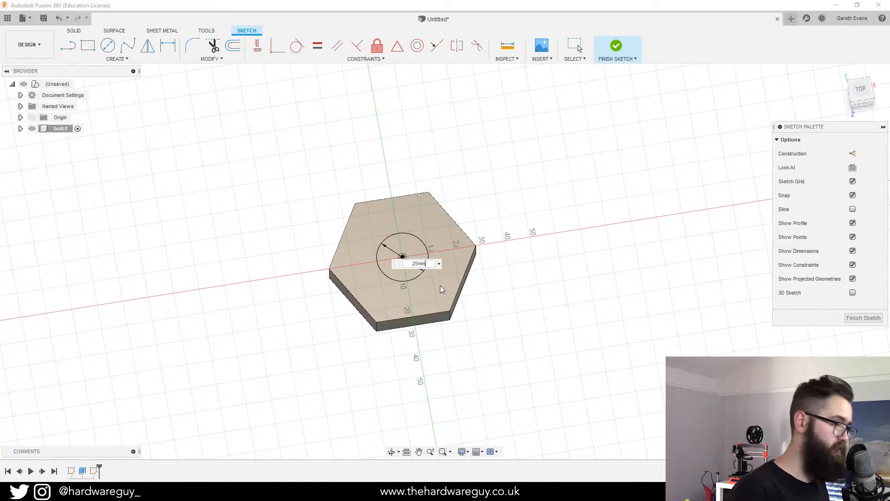
pyautogui.press('Return')
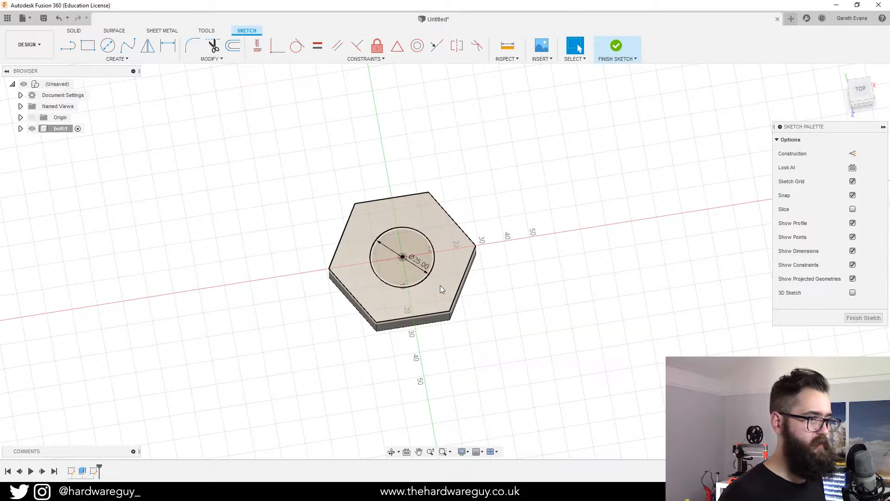
pyautogui.moveTo(573, 320)
pyautogui.keyDown('shift'); pyautogui.mouseDown(button='middle')
pyautogui.moveTo(565, 325)
pyautogui.moveTo(565, 311)
pyautogui.mouseUp(button='middle'); pyautogui.keyUp('shift')
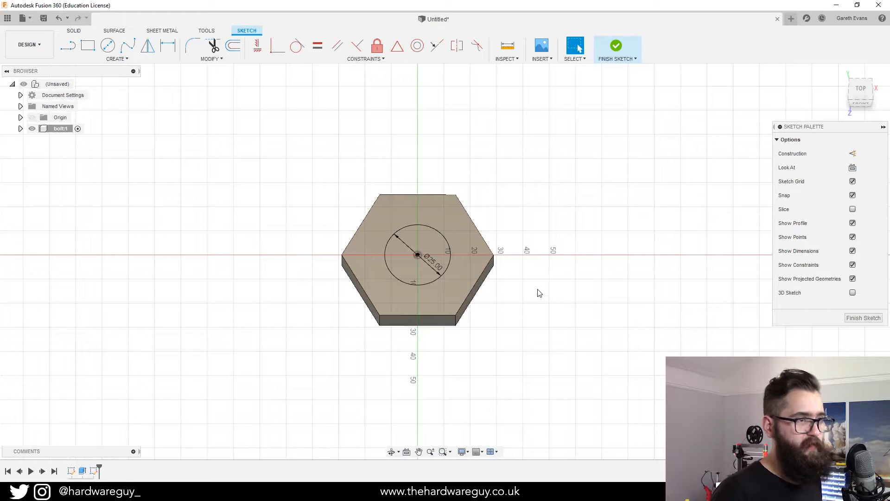
pyautogui.click(615, 47)
# Extrude the circle profile 150 mm upward from the hexagonal head and join it to form the bolt's shaft.
pyautogui.press('e')
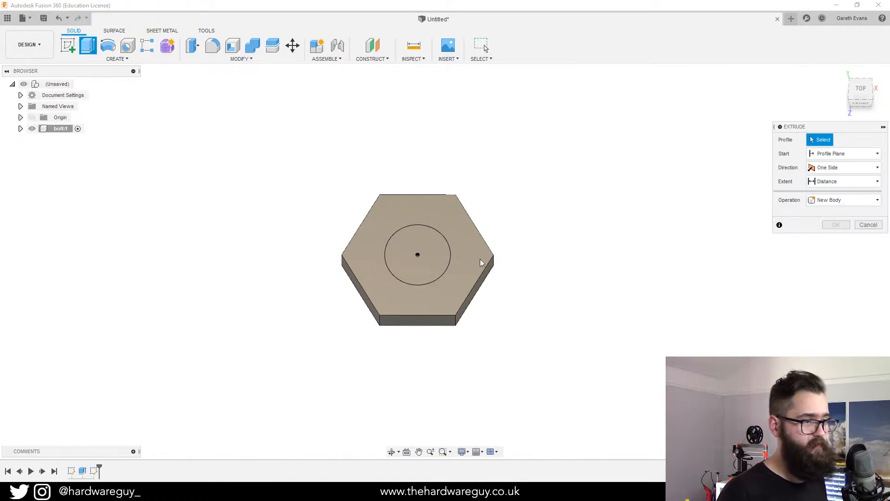
pyautogui.click(441, 254)
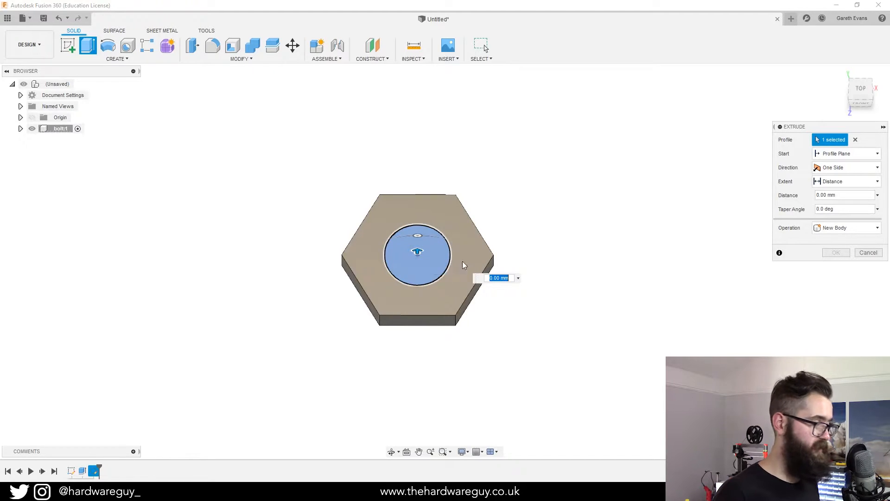
pyautogui.moveTo(417, 237); pyautogui.dragTo(416, 138)
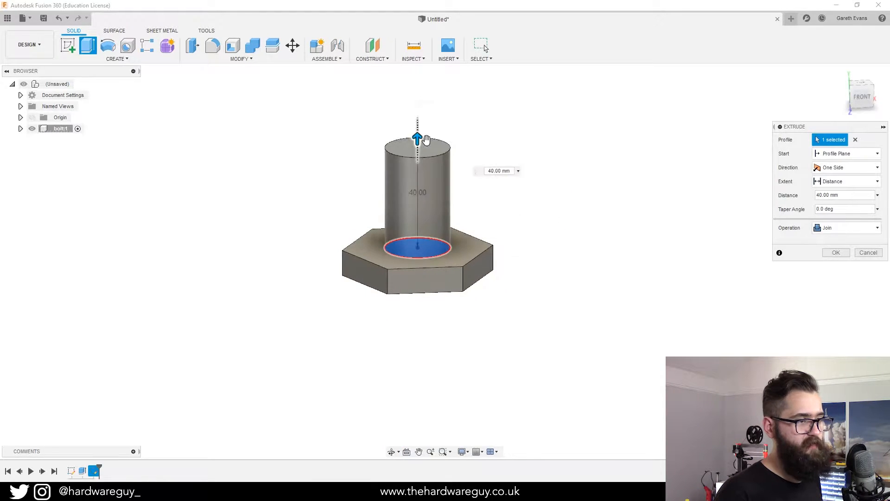
pyautogui.write('150mm')
pyautogui.press('Return')
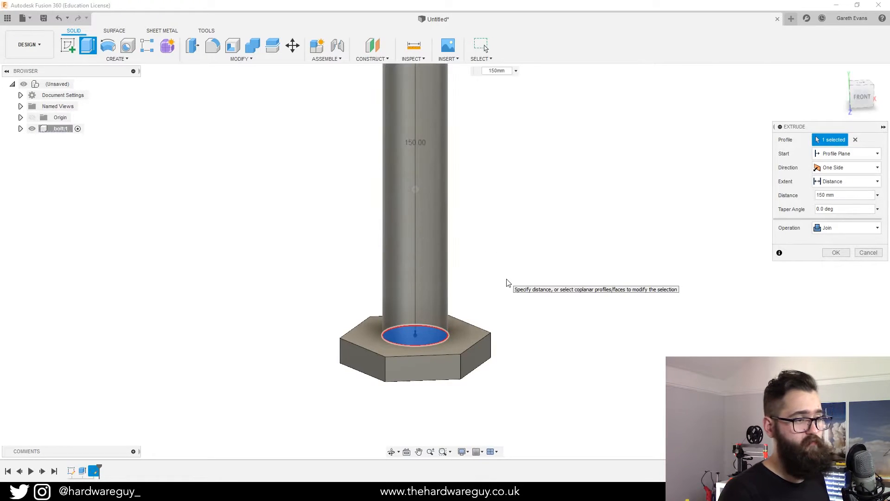
# Edit the shaft's circle sketch, set the circle's diameter to 20 mm and finish the sketch.
pyautogui.scroll(-3, 509, 283)
pyautogui.scroll(-2, 509, 283)
pyautogui.moveTo(549, 257); pyautogui.dragTo(541, 278, button='middle')
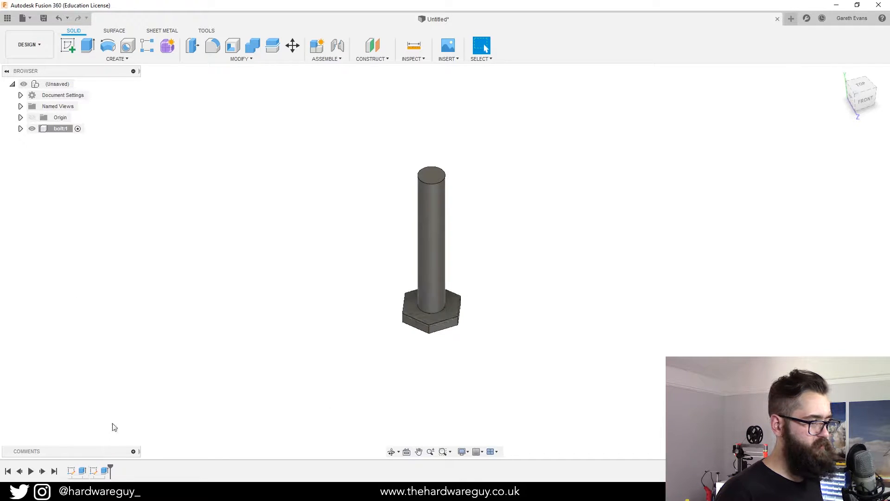
pyautogui.rightClick(95, 471)
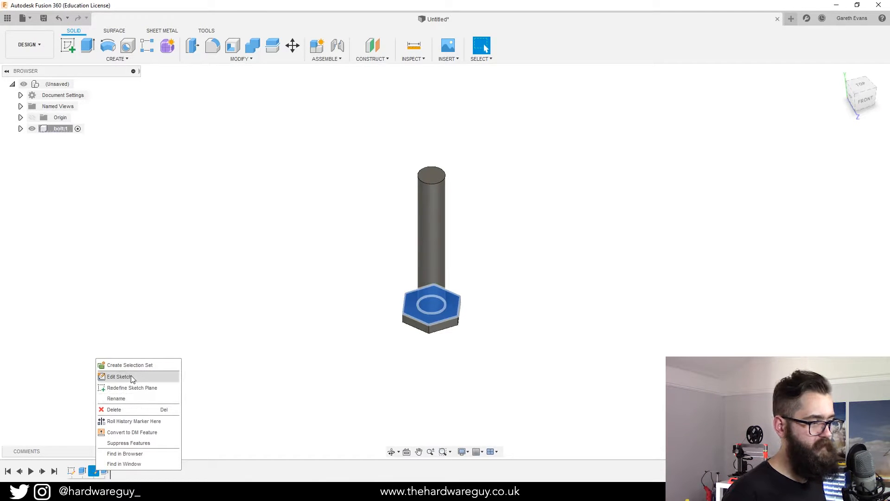
pyautogui.click(120, 377)
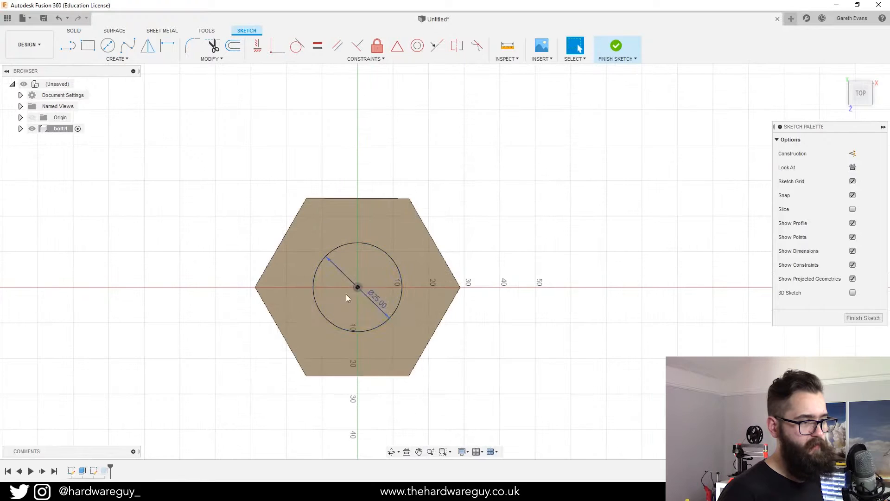
pyautogui.doubleClick(384, 295)
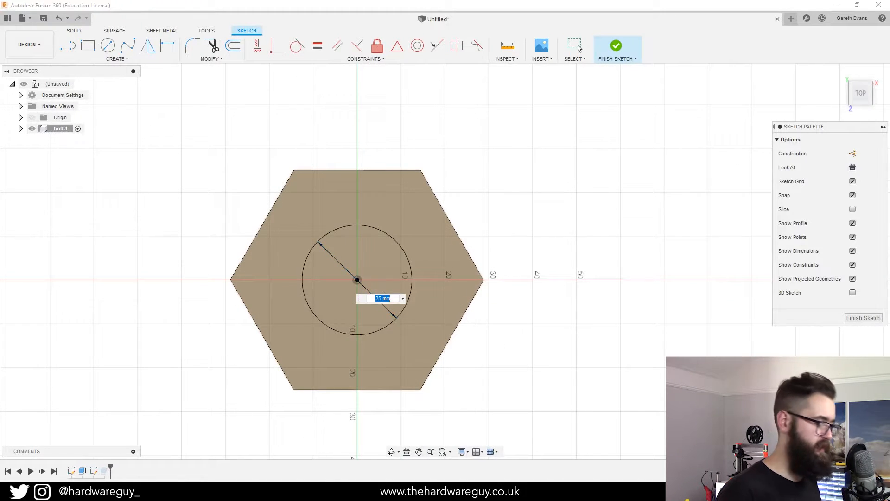
pyautogui.write('20')
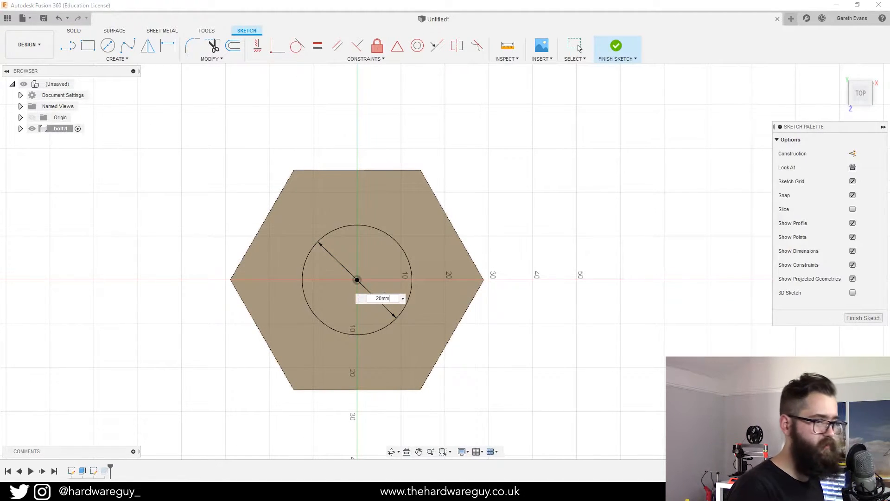
pyautogui.write('mm')
pyautogui.press('Return')
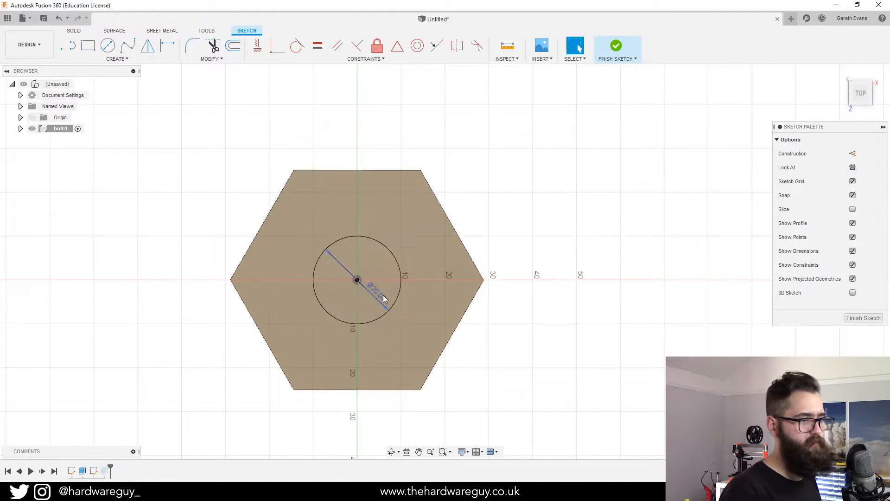
pyautogui.click(617, 46)
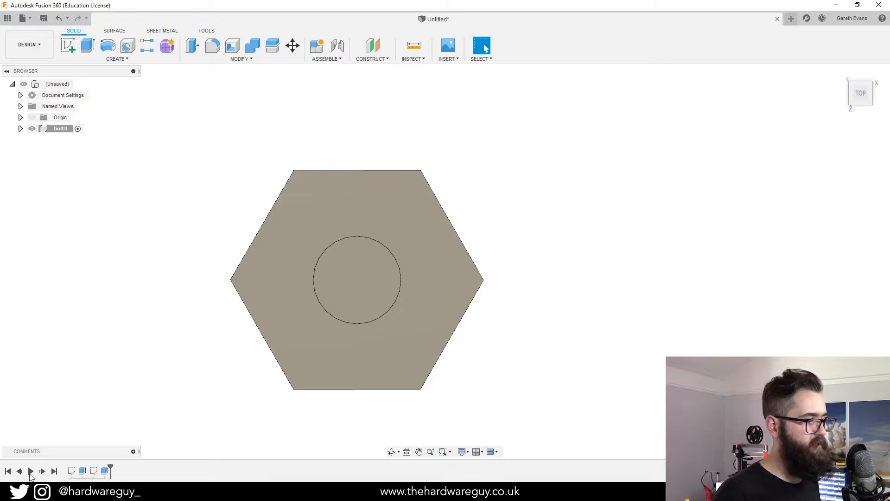
# Start a Thread on the shaft's cylindrical face and enable the modeled option.
pyautogui.keyDown('shift'); pyautogui.moveTo(554, 314); pyautogui.dragTo(607, 306, button='middle'); pyautogui.keyUp('shift')
pyautogui.scroll(-3, 649, 325)
pyautogui.keyDown('shift'); pyautogui.moveTo(688, 338); pyautogui.dragTo(544, 289, button='middle'); pyautogui.keyUp('shift')
pyautogui.scroll(-2, 615, 306)
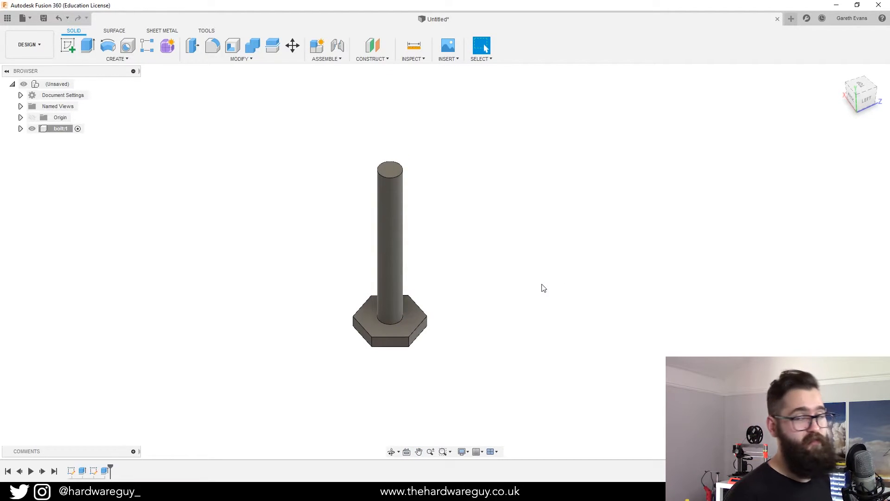
pyautogui.click(113, 59)
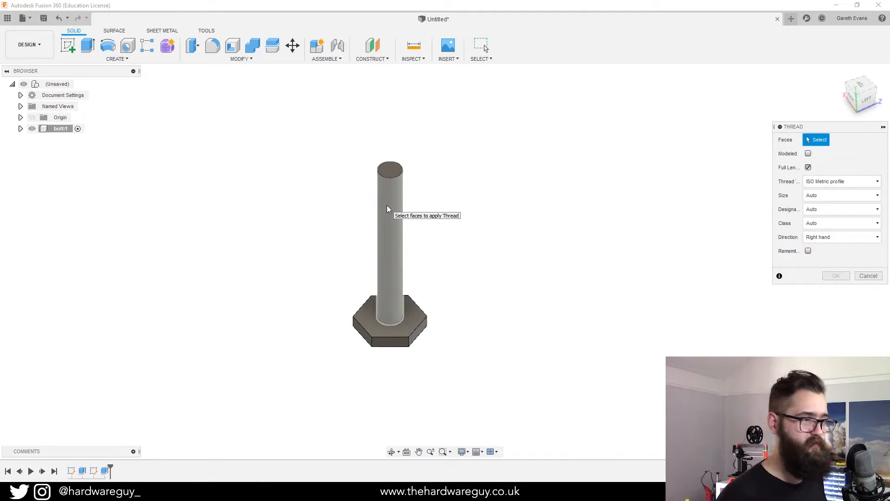
pyautogui.click(394, 217)
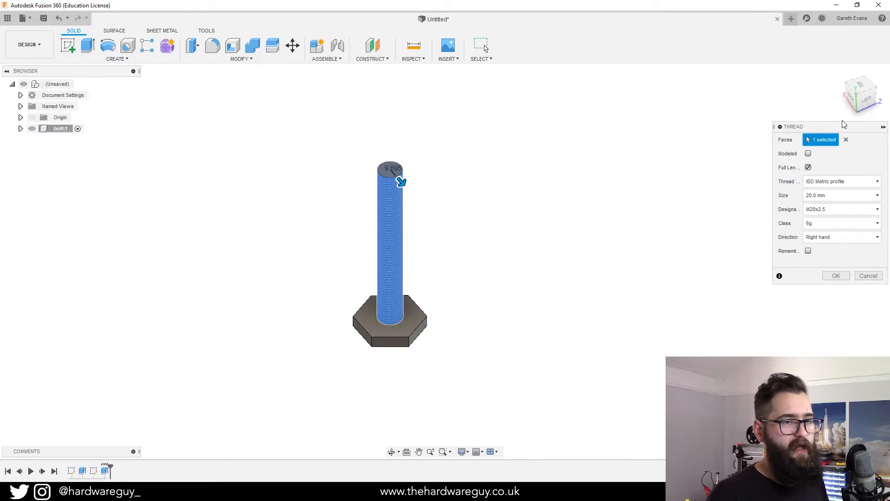
pyautogui.click(808, 153)
pyautogui.scroll(5, 389, 206)
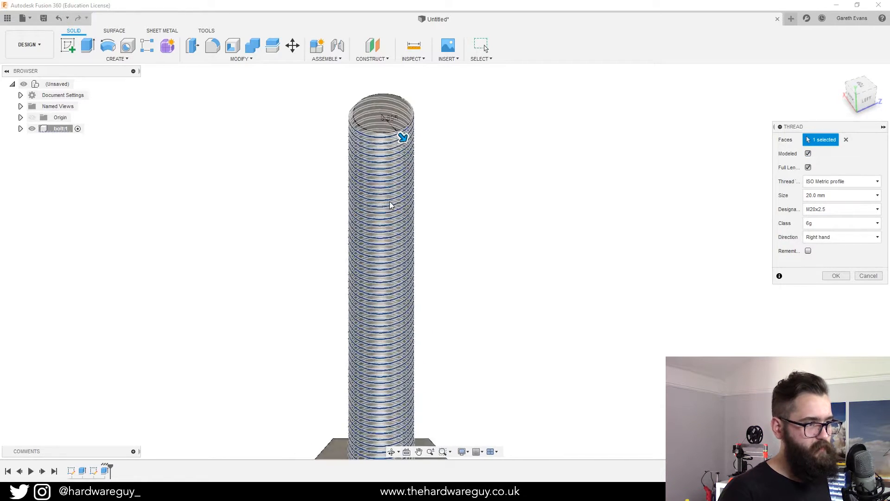
pyautogui.scroll(1, 389, 206)
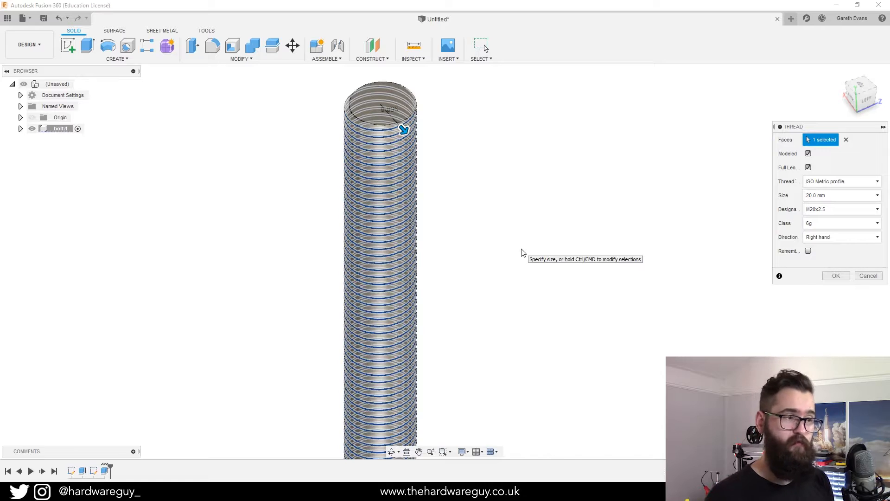
pyautogui.scroll(-5, 533, 250)
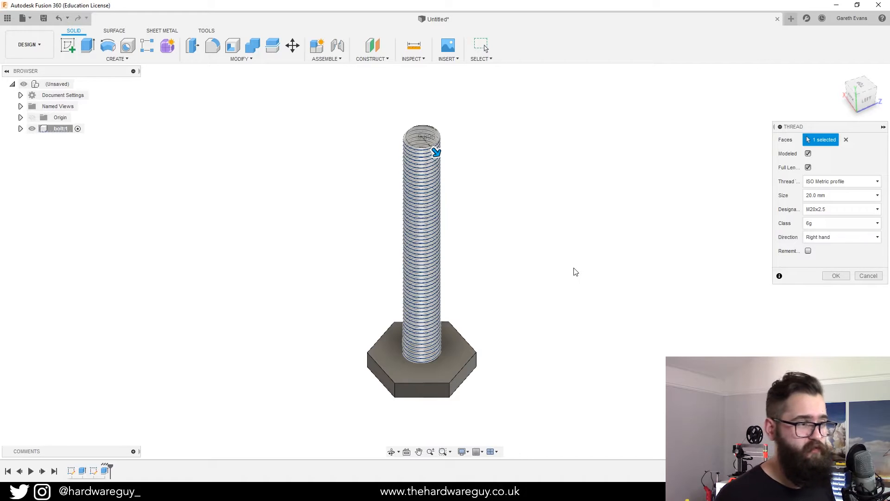
pyautogui.scroll(-2, 569, 268)
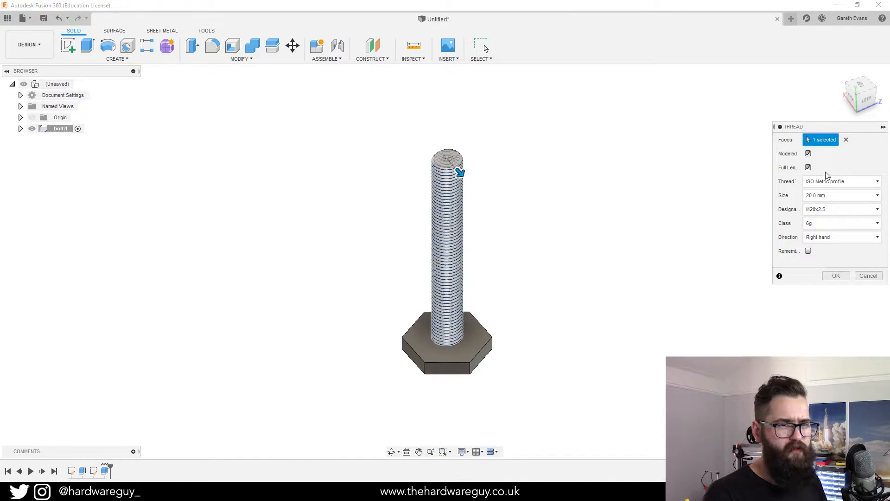
# Try a 30 mm thread size on the shaft and set the size back to 20 mm.
pyautogui.click(845, 196)
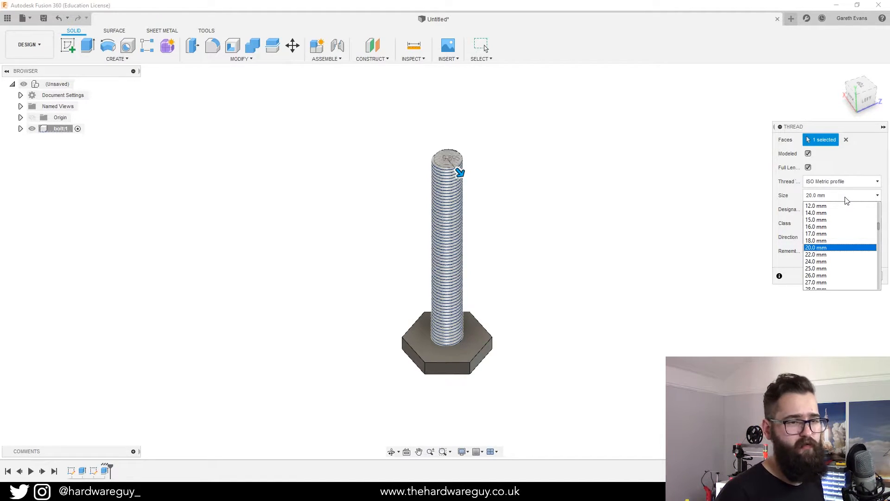
pyautogui.scroll(-1, 829, 276)
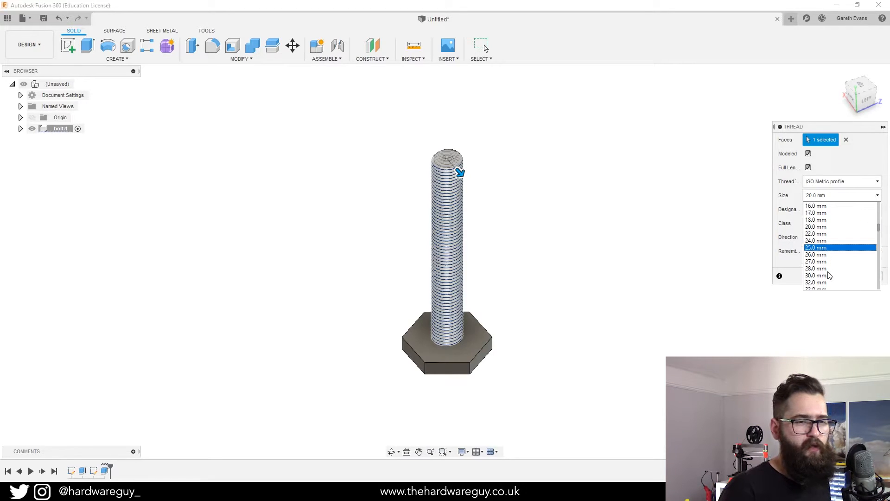
pyautogui.click(830, 276)
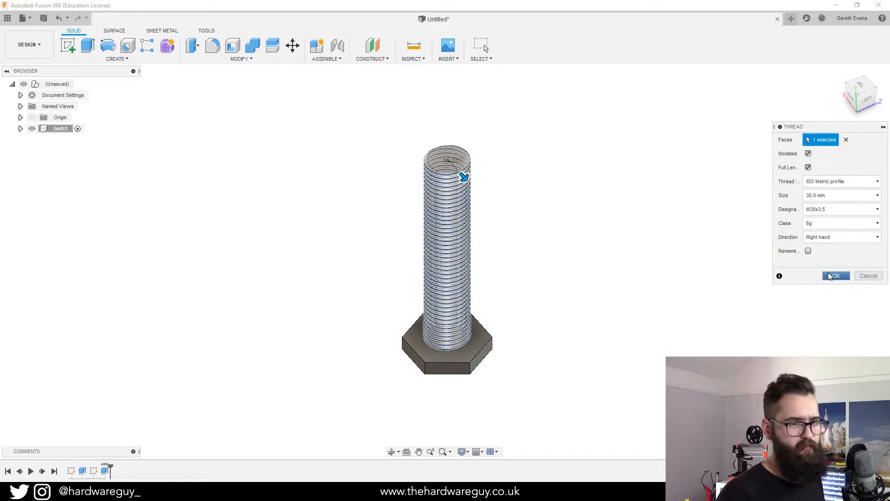
pyautogui.click(859, 196)
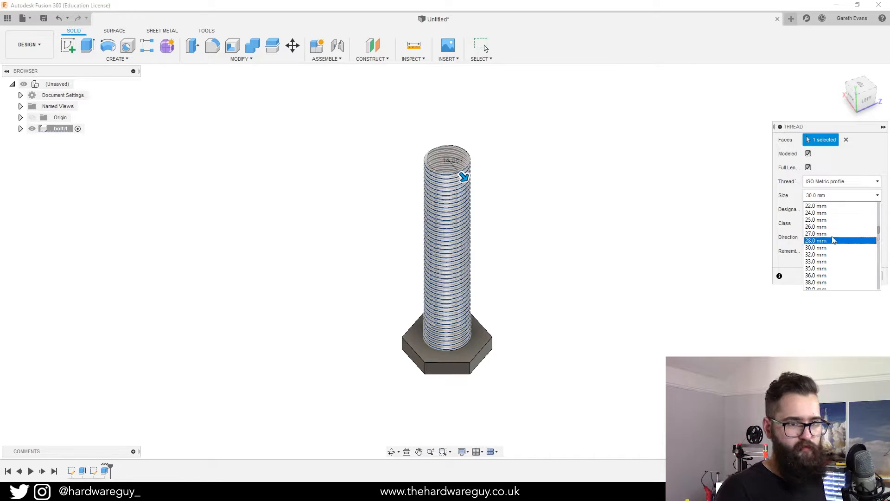
pyautogui.scroll(1, 830, 227)
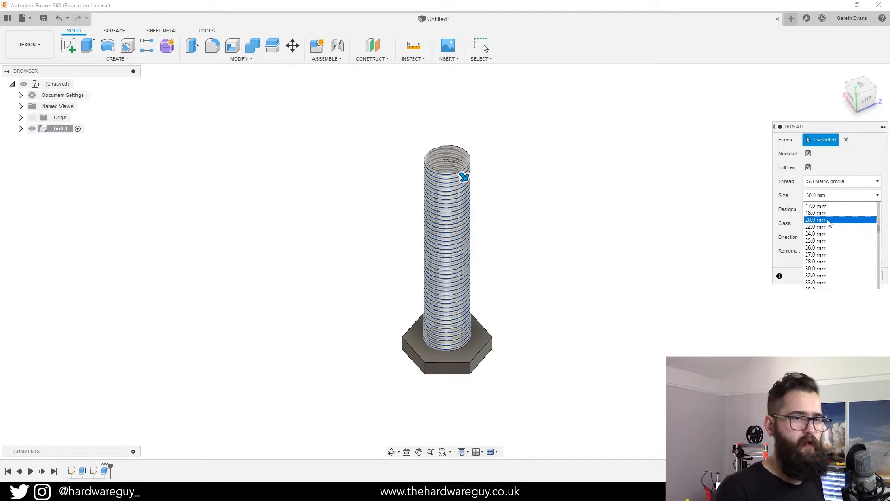
pyautogui.click(830, 220)
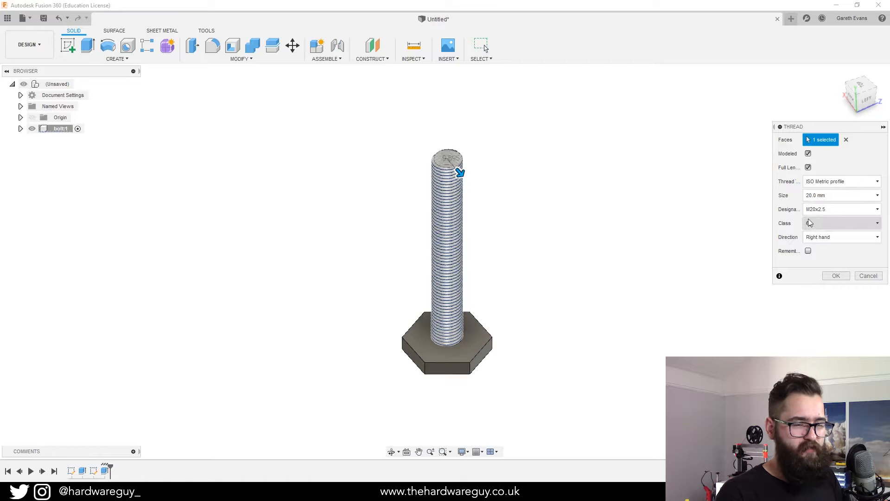
# Try the M20x1 thread designation and set the designation to M20x2.
pyautogui.click(846, 211)
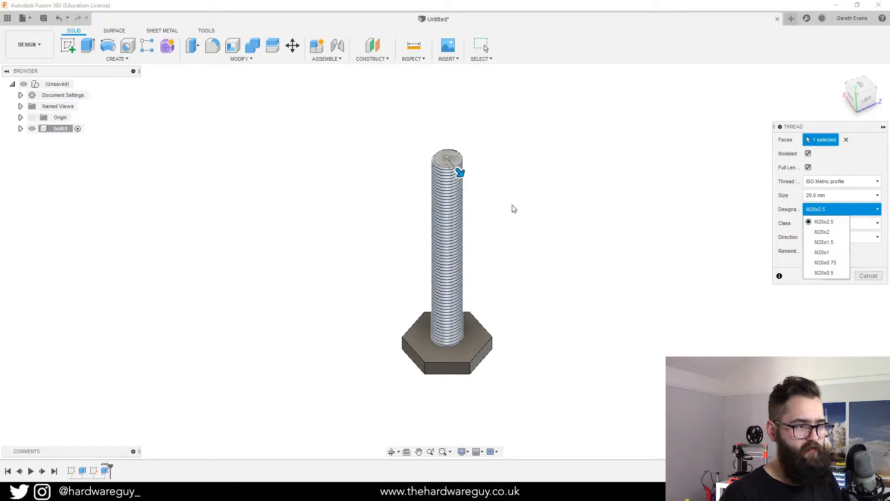
pyautogui.click(839, 257)
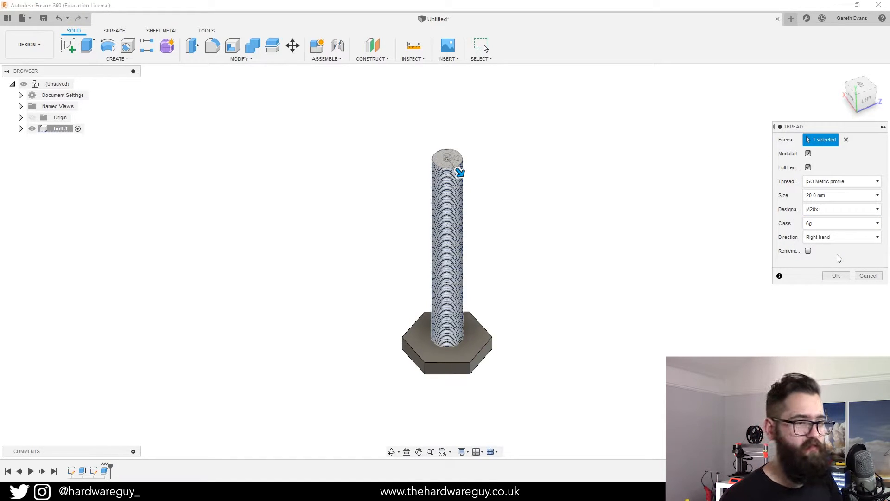
pyautogui.click(837, 208)
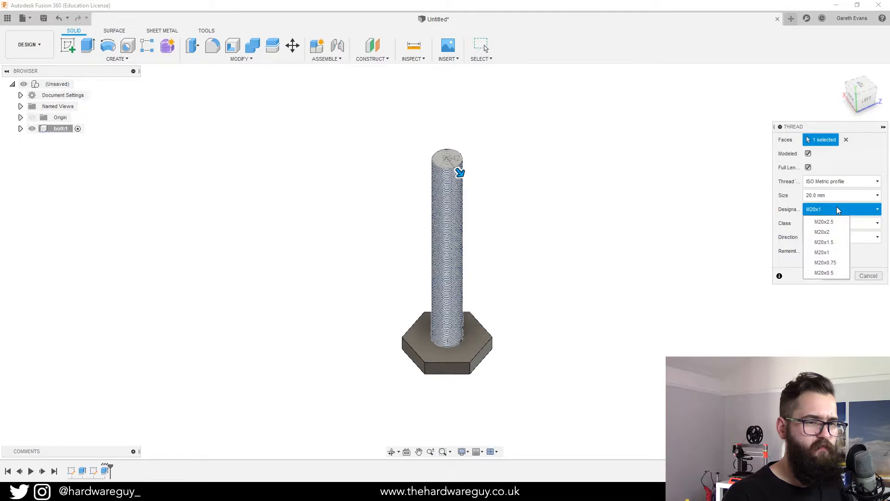
pyautogui.click(835, 233)
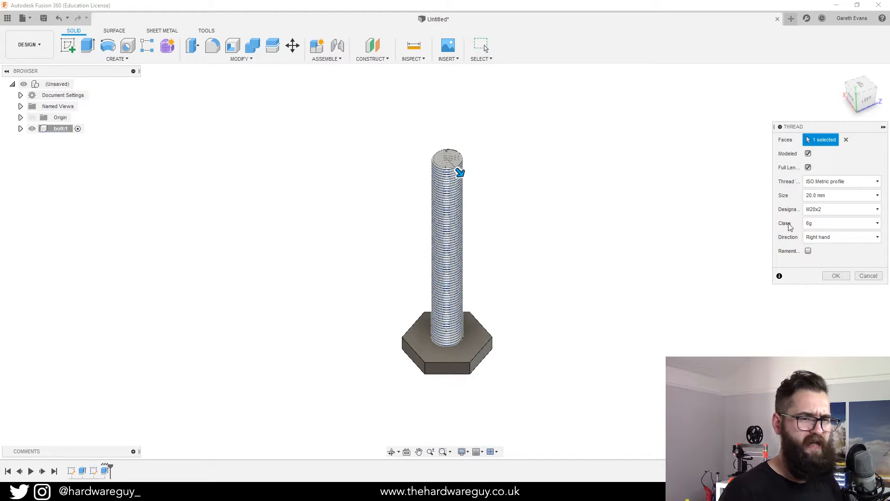
# Check the thread's class and direction options, keep 6g and right hand, and create the thread.
pyautogui.click(812, 223)
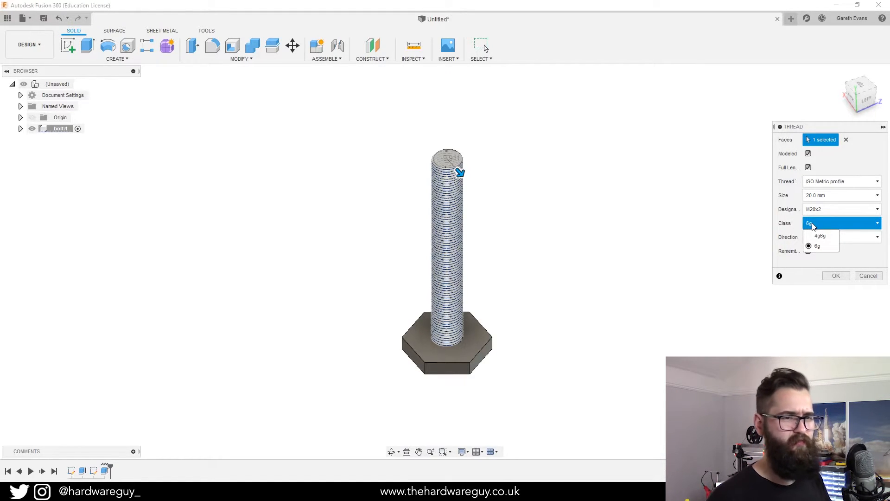
pyautogui.click(811, 226)
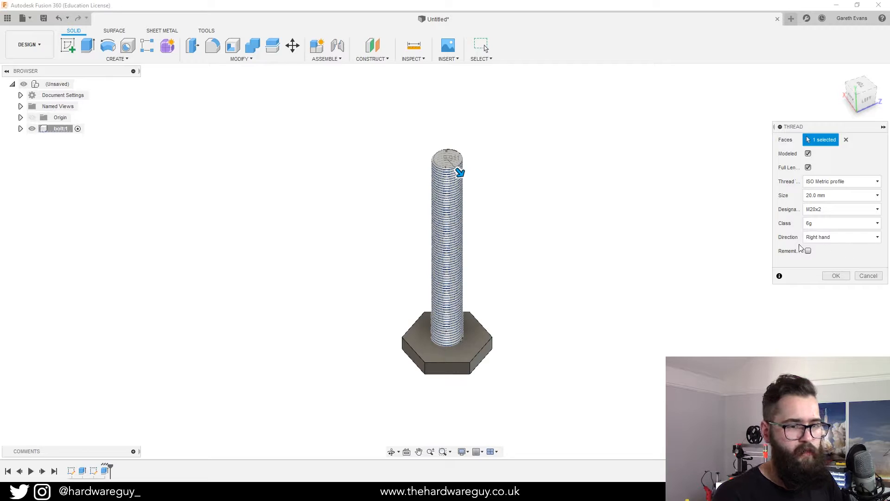
pyautogui.click(818, 240)
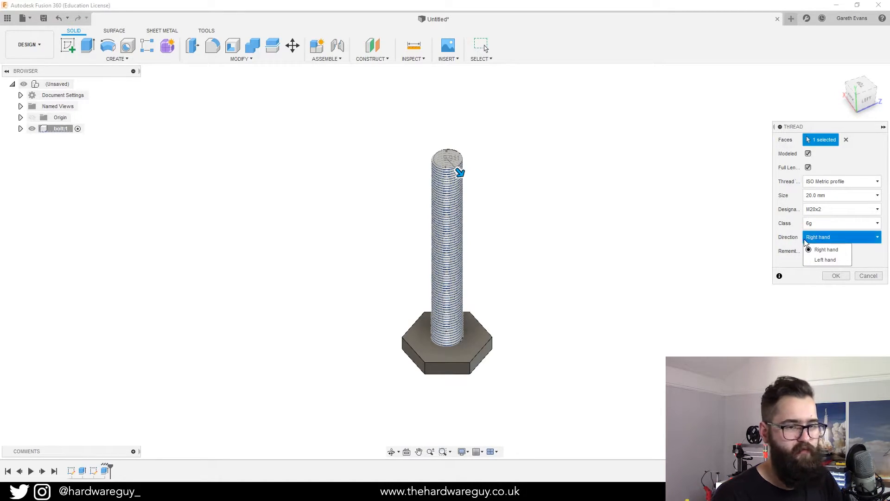
pyautogui.click(805, 242)
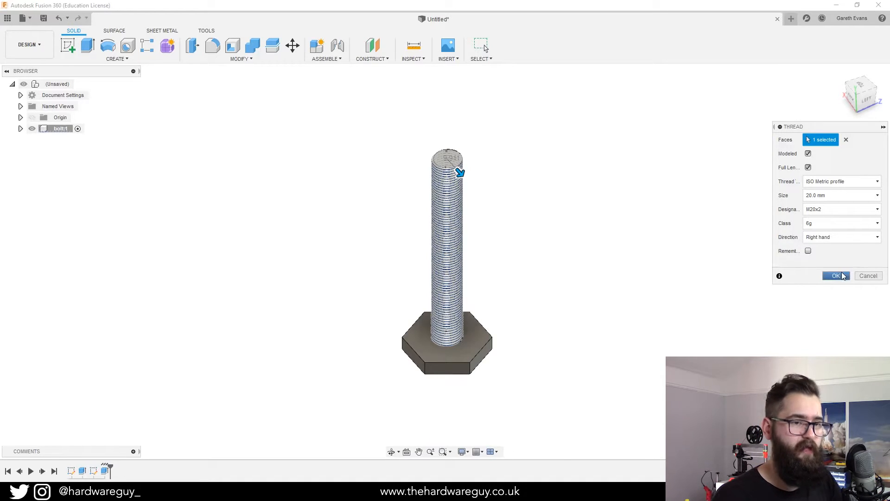
pyautogui.click(837, 276)
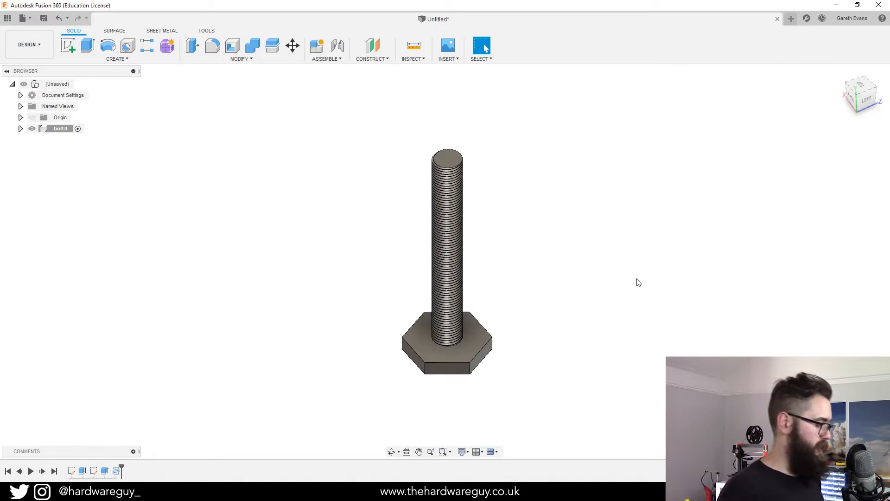
pyautogui.scroll(3, 639, 282)
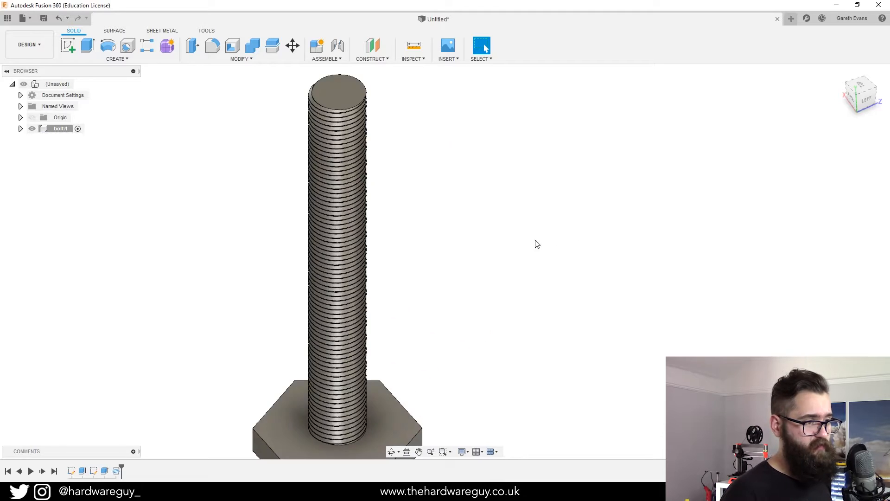
pyautogui.keyDown('shift'); pyautogui.moveTo(473, 228); pyautogui.dragTo(464, 195, button='middle'); pyautogui.keyUp('shift')
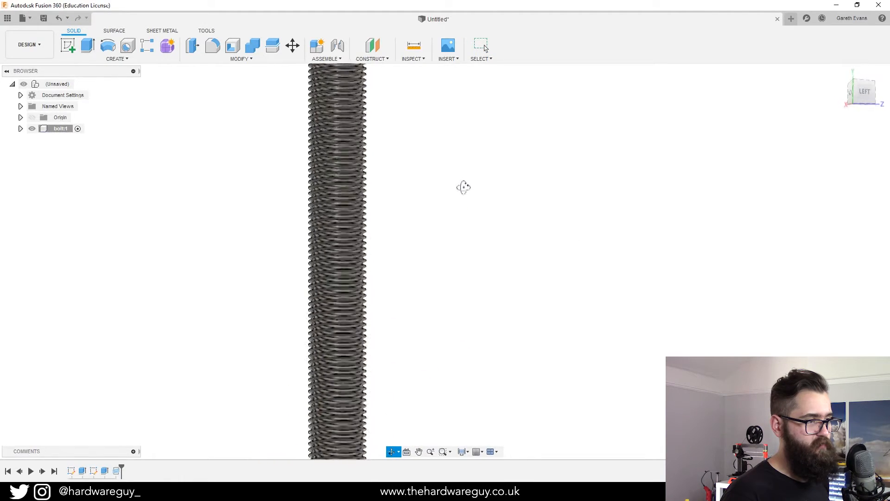
# Check the finished thread on the shaft, create a new component under the top-level assembly and name it nut.
pyautogui.press('Escape')
pyautogui.scroll(3, 337, 199)
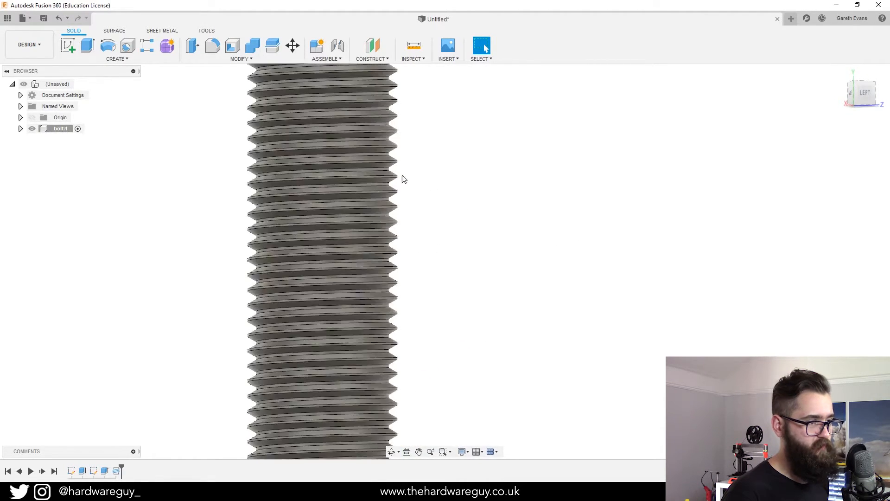
pyautogui.scroll(-5, 457, 259)
pyautogui.keyDown('shift'); pyautogui.moveTo(528, 252); pyautogui.dragTo(482, 237, button='middle'); pyautogui.keyUp('shift')
pyautogui.scroll(-2, 558, 291)
pyautogui.scroll(3, 505, 252)
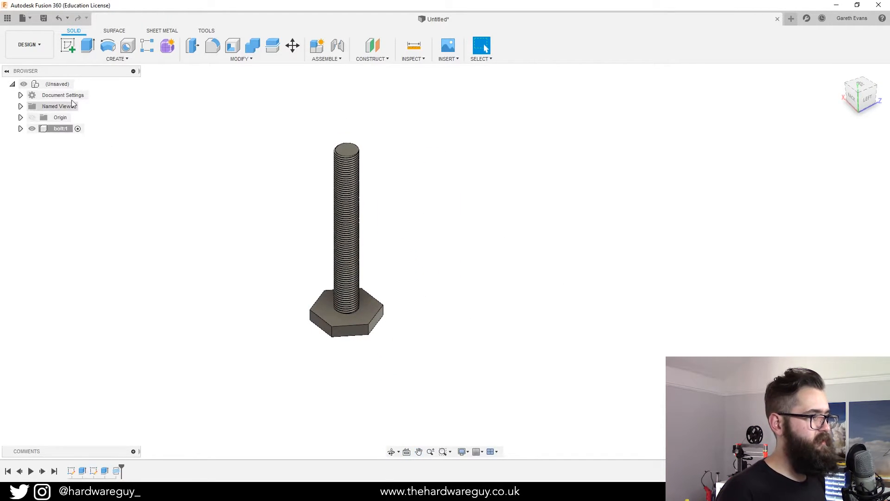
pyautogui.rightClick(50, 86)
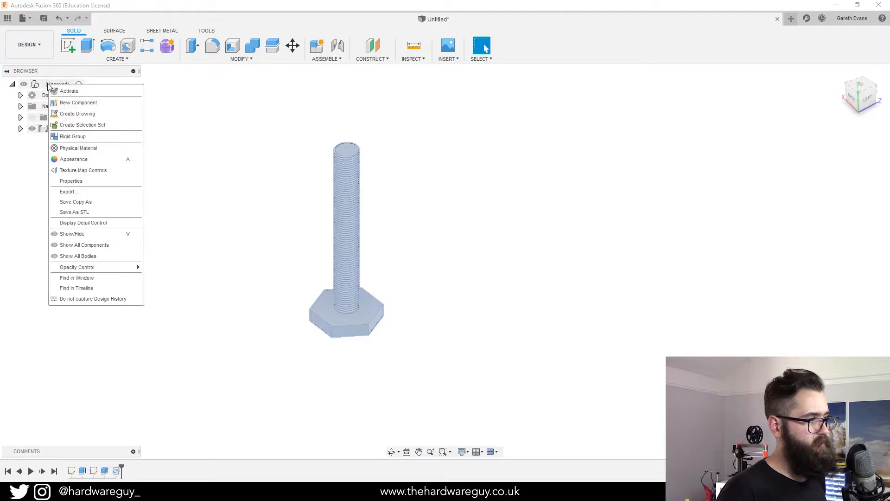
pyautogui.click(92, 103)
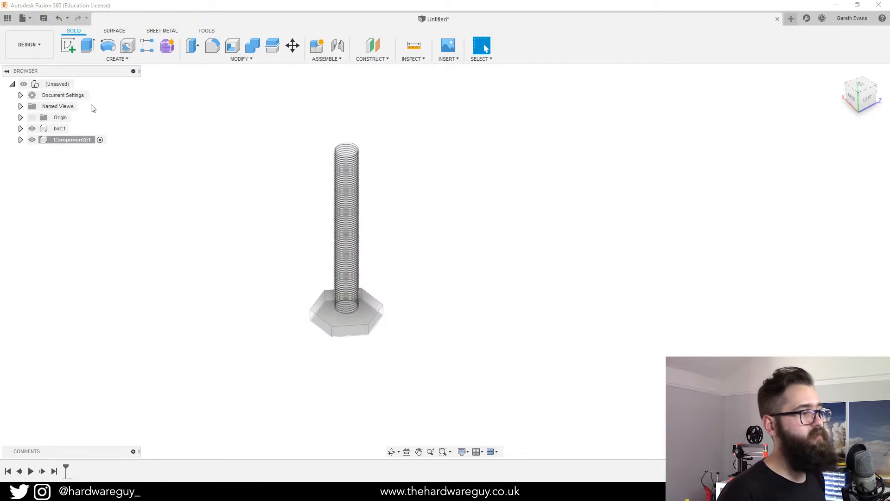
pyautogui.doubleClick(69, 142)
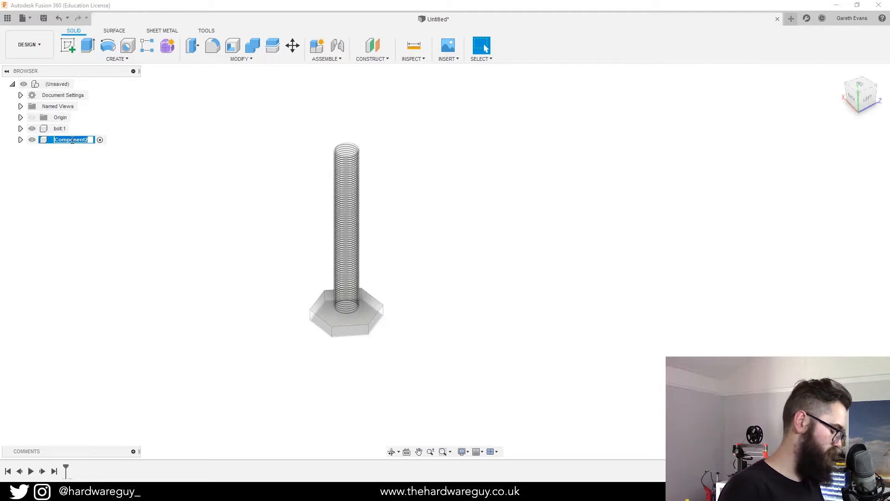
pyautogui.write('nut')
pyautogui.press('Return')
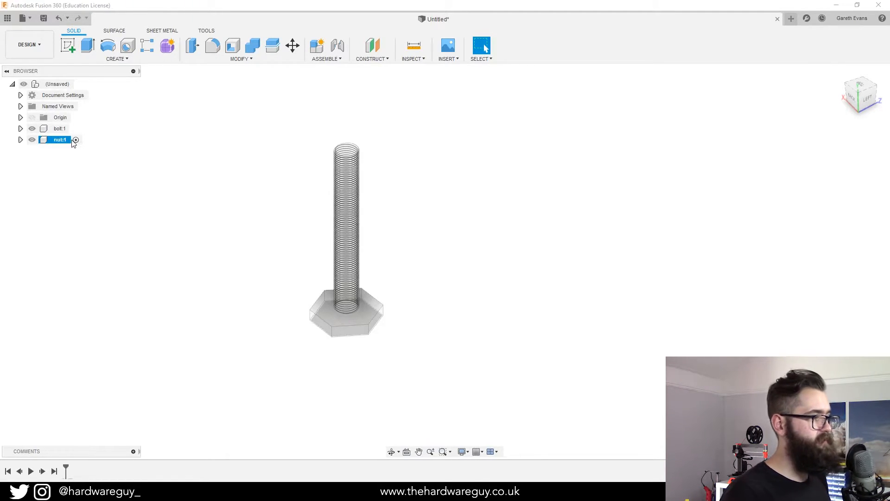
# Activate the top-level assembly and start a sketch on the horizontal origin plane with the bolt hidden.
pyautogui.click(79, 86)
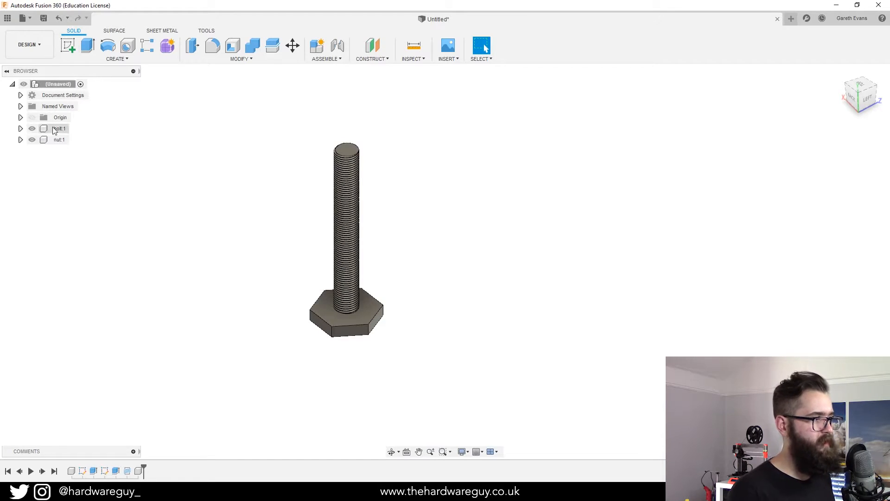
pyautogui.click(53, 142)
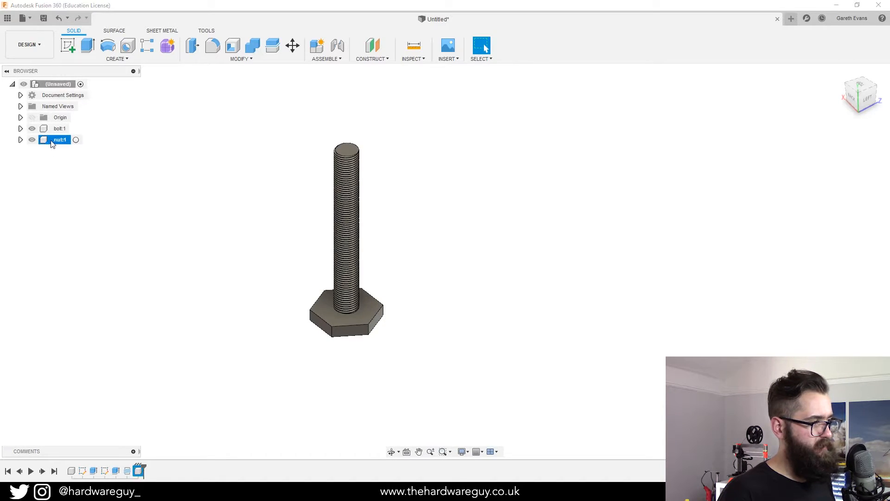
pyautogui.click(69, 45)
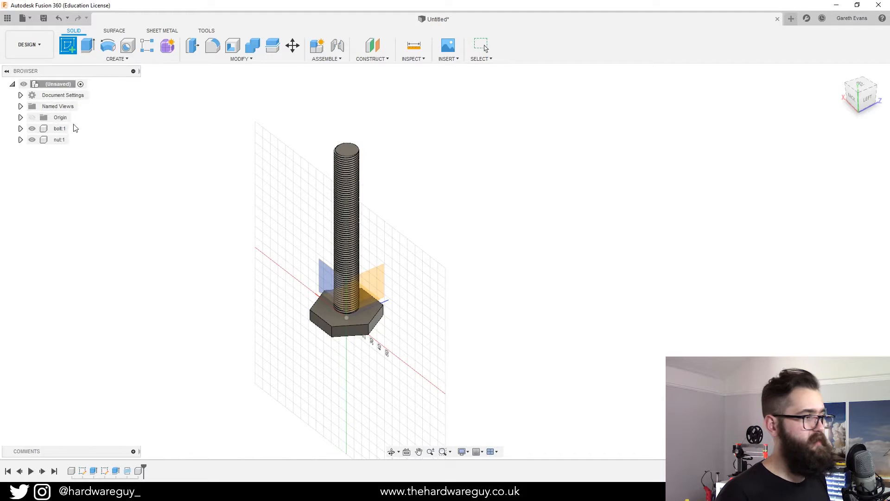
pyautogui.click(32, 128)
pyautogui.moveTo(410, 323)
pyautogui.keyDown('shift'); pyautogui.mouseDown(button='middle')
pyautogui.moveTo(573, 334)
pyautogui.moveTo(337, 339)
pyautogui.mouseUp(button='middle'); pyautogui.keyUp('shift')
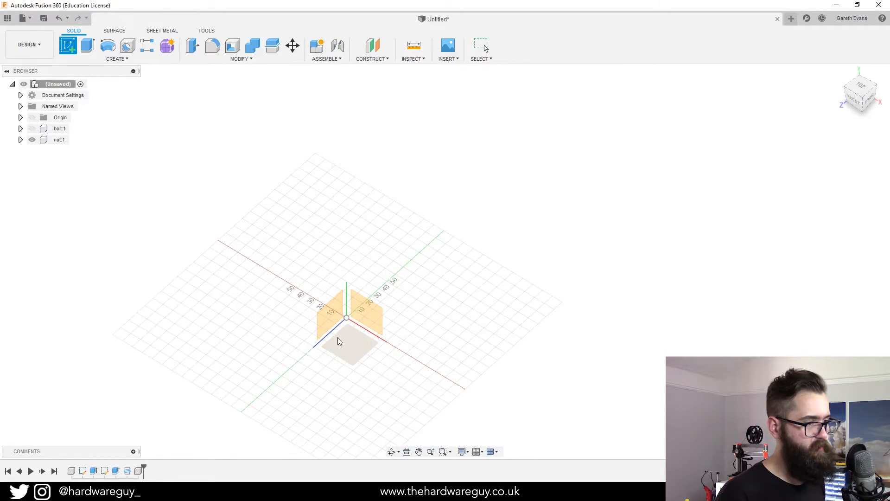
pyautogui.click(345, 338)
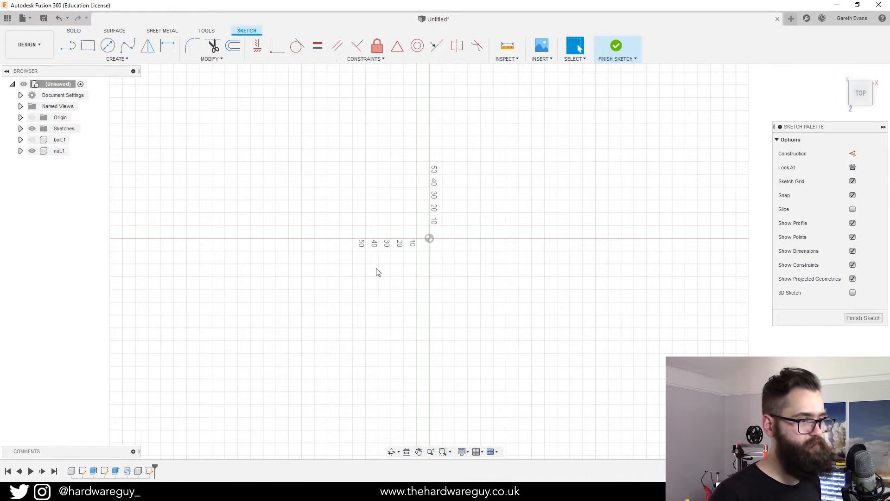
# Make the bolt visible again as a size reference for the nut sketch.
pyautogui.scroll(2, 370, 276)
pyautogui.moveTo(549, 264); pyautogui.dragTo(505, 311, button='middle')
pyautogui.scroll(-1, 469, 298)
pyautogui.click(32, 139)
pyautogui.scroll(3, 364, 287)
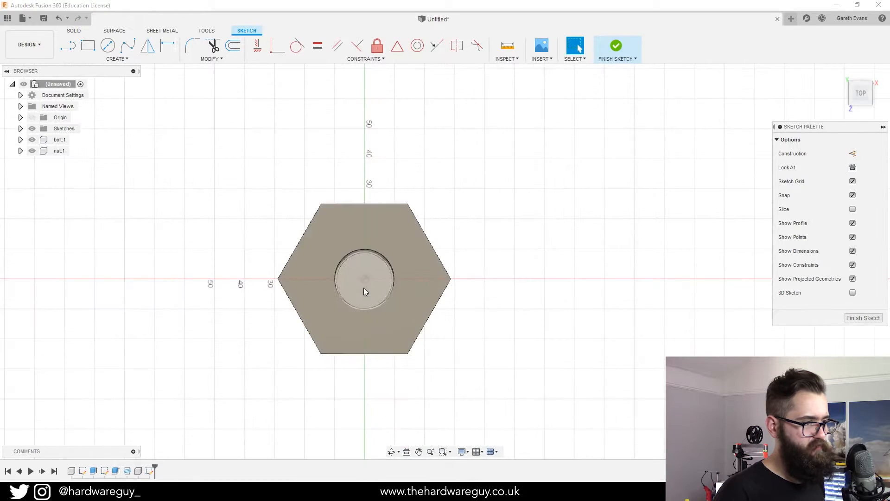
pyautogui.click(863, 94)
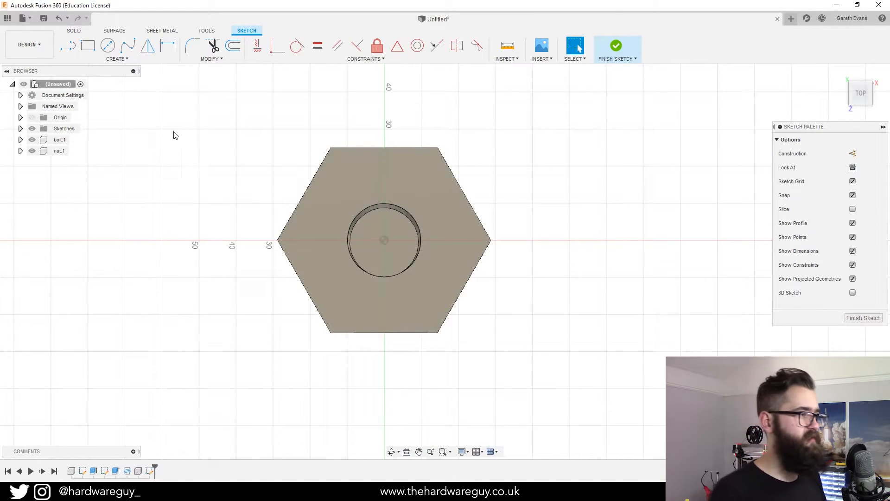
# Sketch a six-sided circumscribed polygon centred on the origin with a 16 mm centre-to-edge distance.
pyautogui.click(120, 59)
pyautogui.moveTo(144, 116)
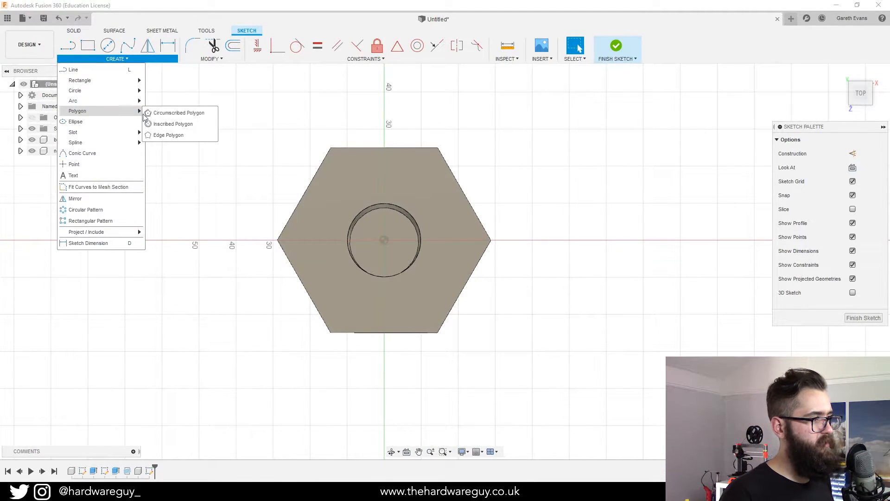
pyautogui.click(182, 114)
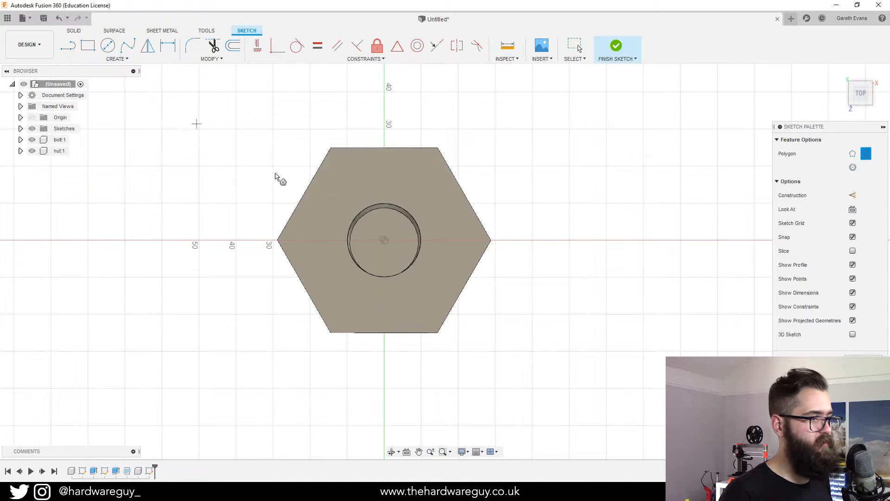
pyautogui.click(385, 240)
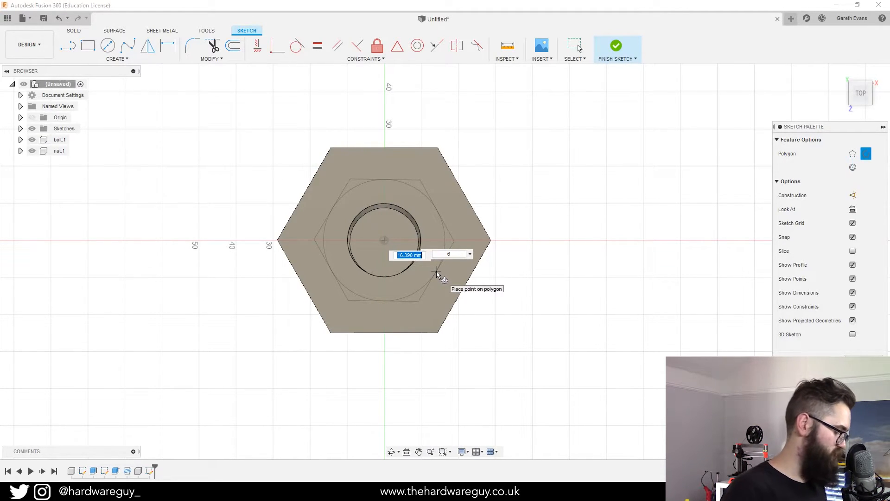
pyautogui.write('16')
pyautogui.press('Tab')
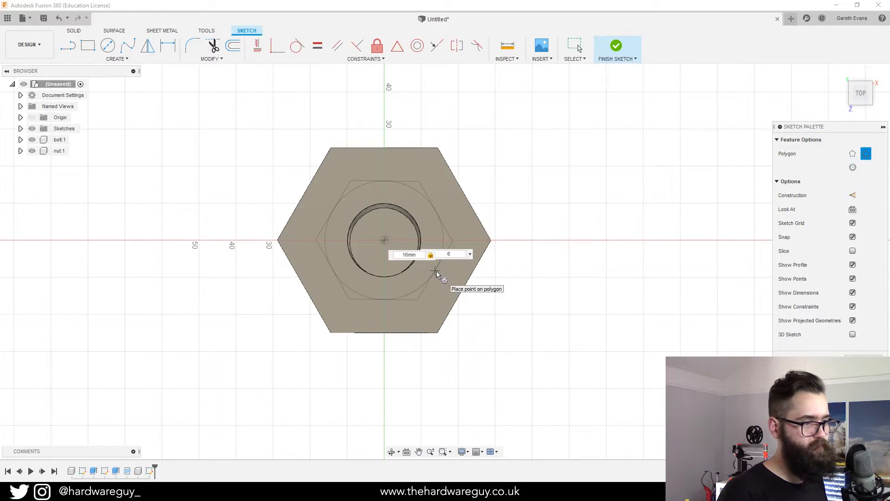
pyautogui.press('Return')
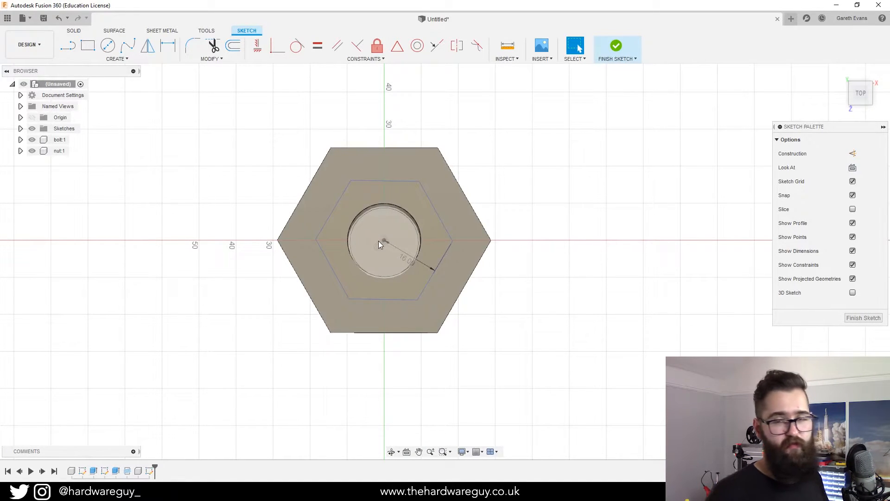
# Hide the bolt and dimension the nut hexagon's width between its two opposite corners along the horizontal axis.
pyautogui.click(35, 141)
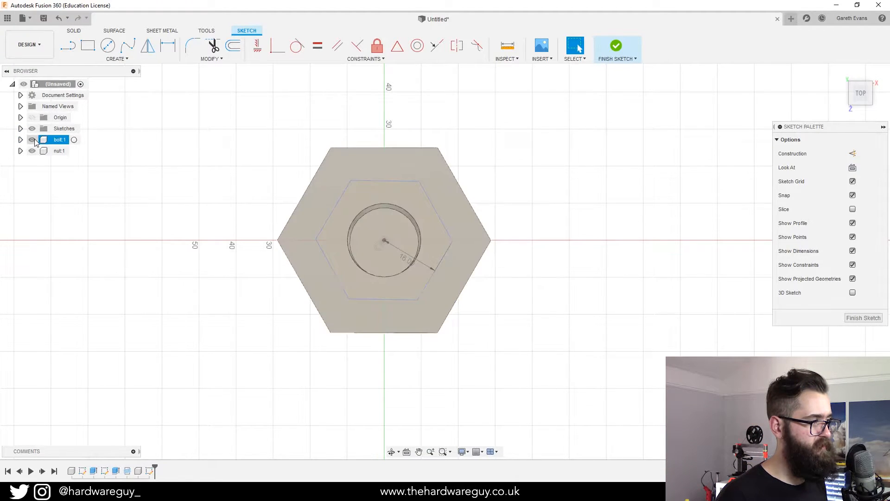
pyautogui.click(33, 141)
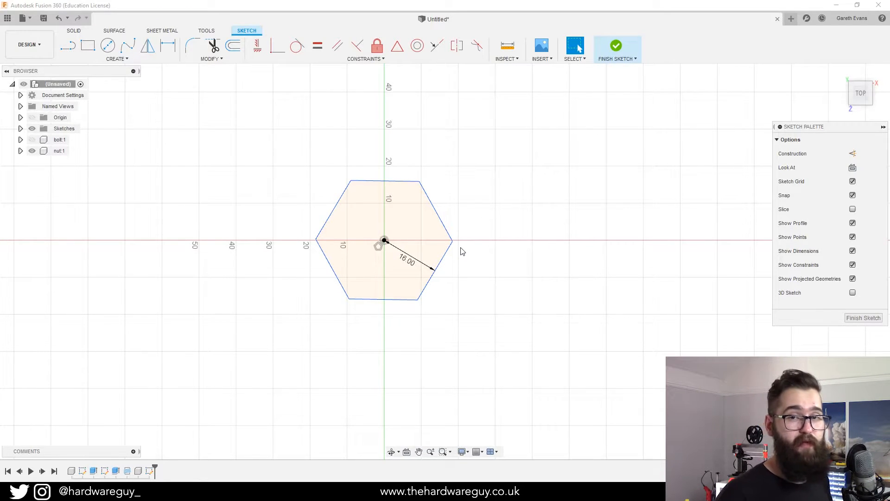
pyautogui.press('d')
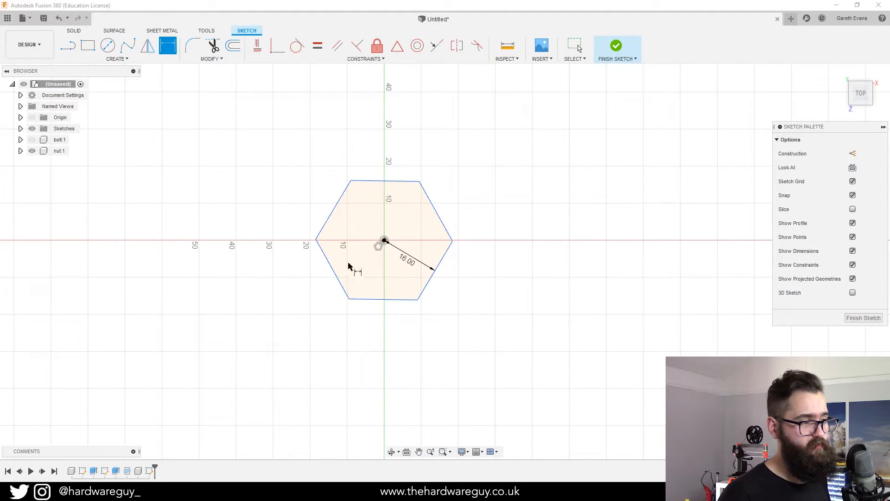
pyautogui.click(316, 240)
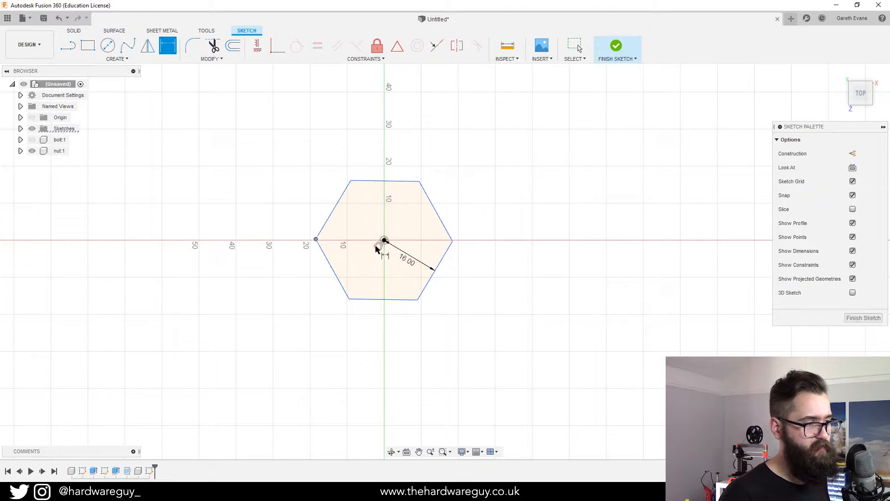
pyautogui.click(452, 242)
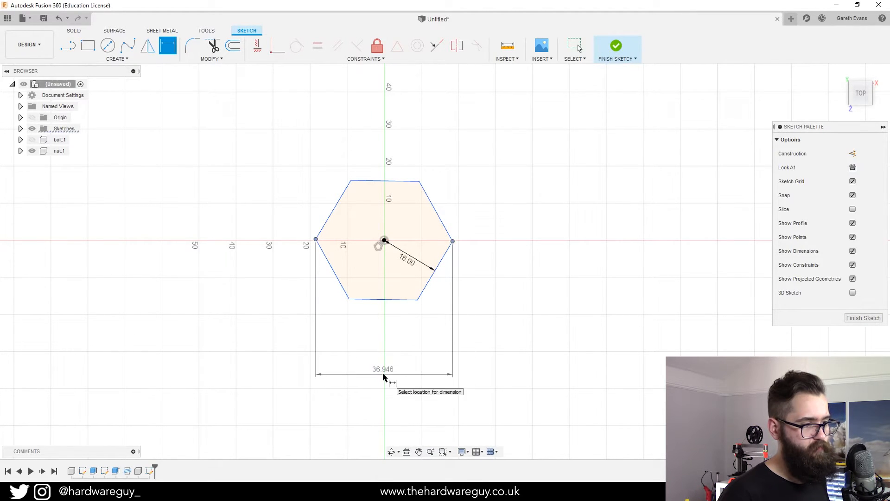
pyautogui.click(384, 374)
pyautogui.press('Return')
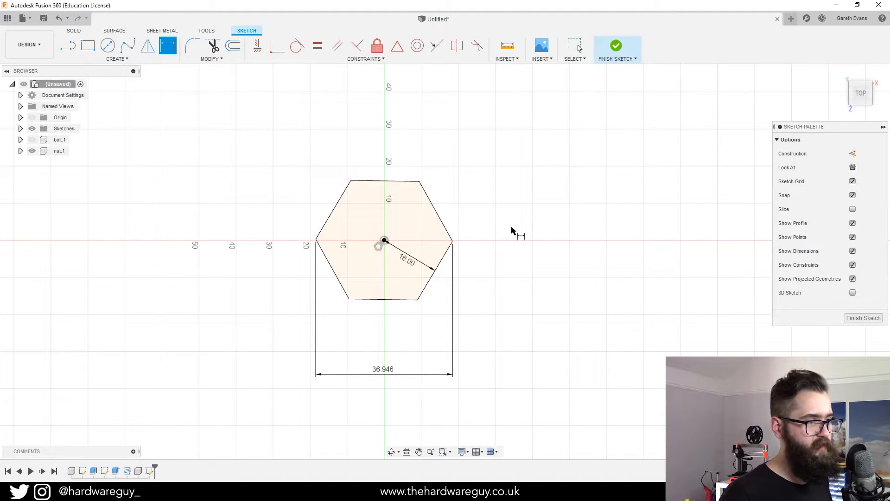
# Draw a 20 mm diameter circle at the hexagon's centre for the nut's hole and finish the sketch.
pyautogui.click(108, 45)
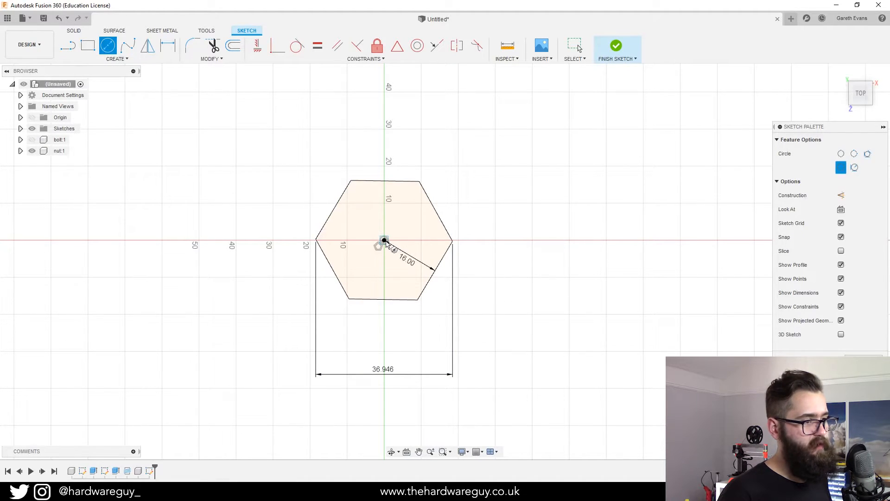
pyautogui.click(386, 241)
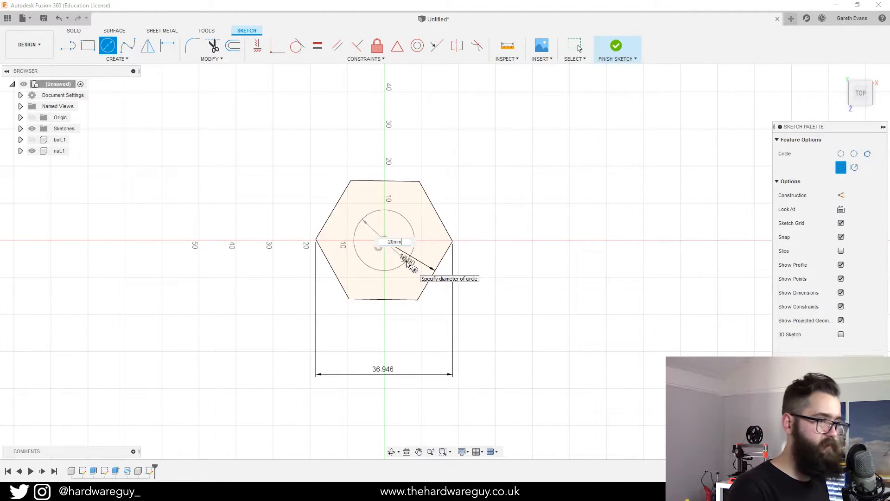
pyautogui.write('20mm')
pyautogui.press('Return')
pyautogui.press('Escape')
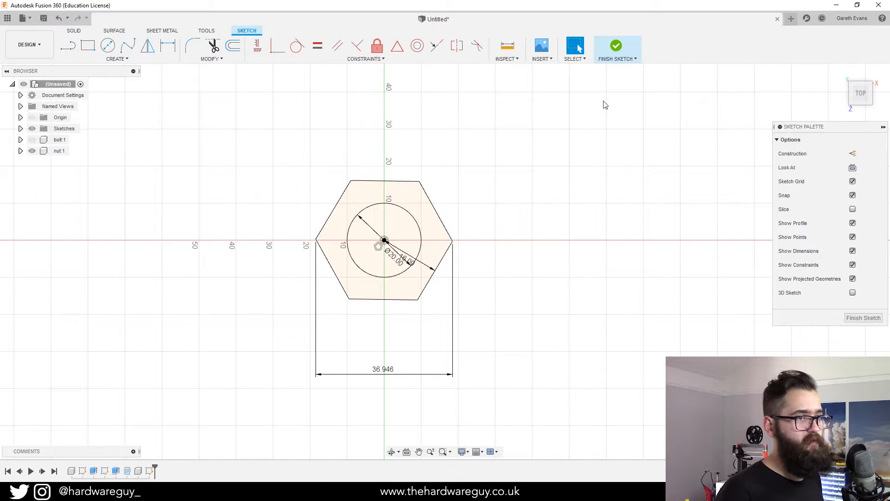
pyautogui.click(616, 46)
# Extrude the profile between the hexagon and the circle 15 mm upward as a new body.
pyautogui.keyDown('shift'); pyautogui.moveTo(584, 237); pyautogui.dragTo(589, 207, button='middle'); pyautogui.keyUp('shift')
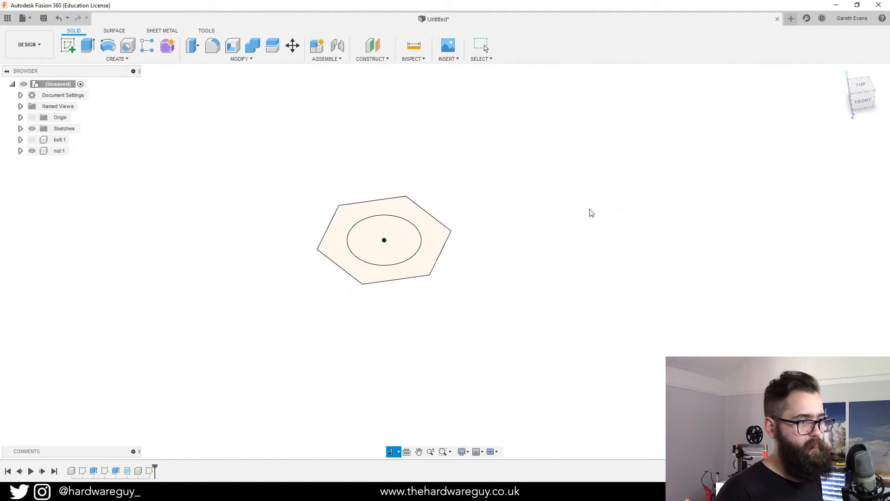
pyautogui.press('e')
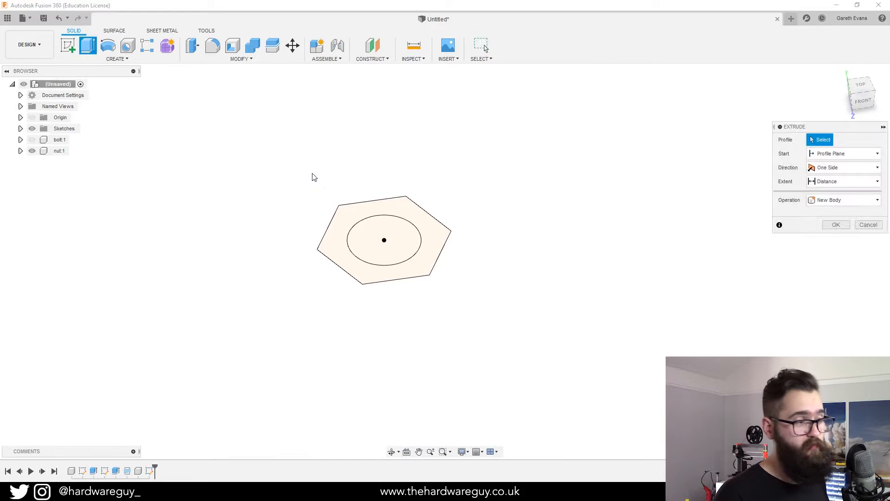
pyautogui.click(343, 227)
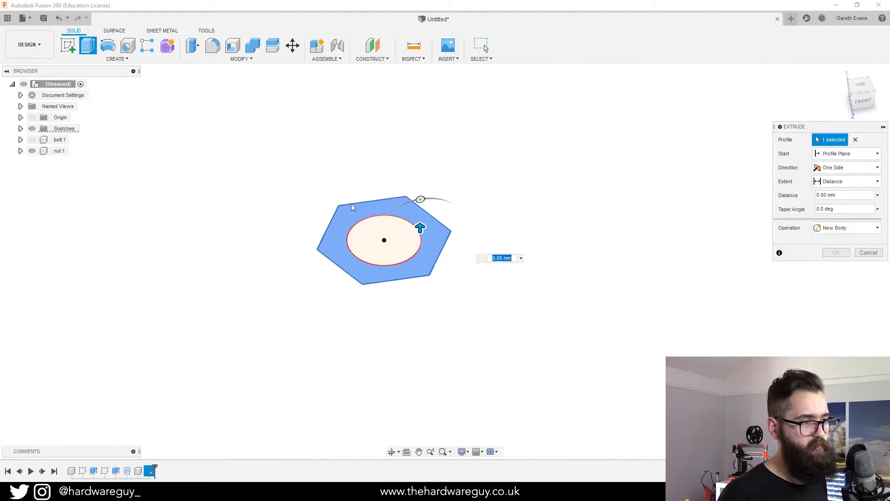
pyautogui.moveTo(421, 228); pyautogui.dragTo(422, 185)
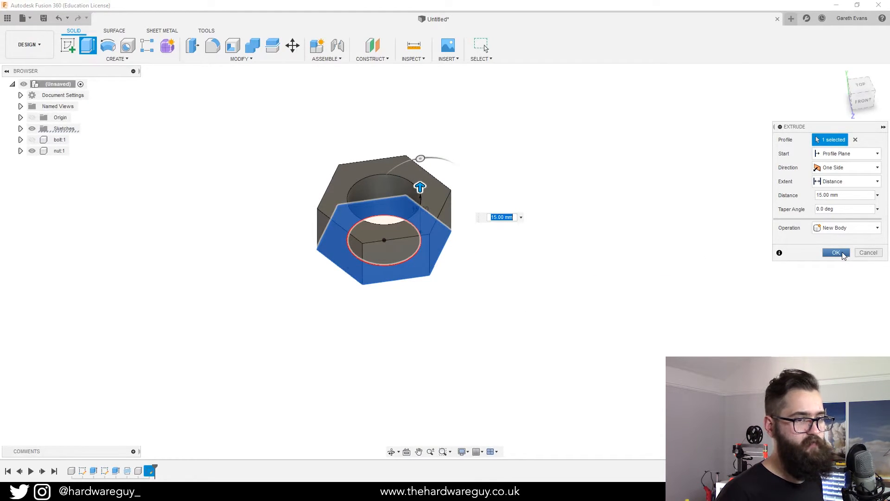
pyautogui.click(837, 253)
# Show the bolt again so it is displayed together with the nut body.
pyautogui.moveTo(709, 251)
pyautogui.keyDown('shift'); pyautogui.mouseDown(button='middle')
pyautogui.moveTo(690, 266)
pyautogui.moveTo(698, 252)
pyautogui.mouseUp(button='middle'); pyautogui.keyUp('shift')
pyautogui.scroll(-3, 495, 239)
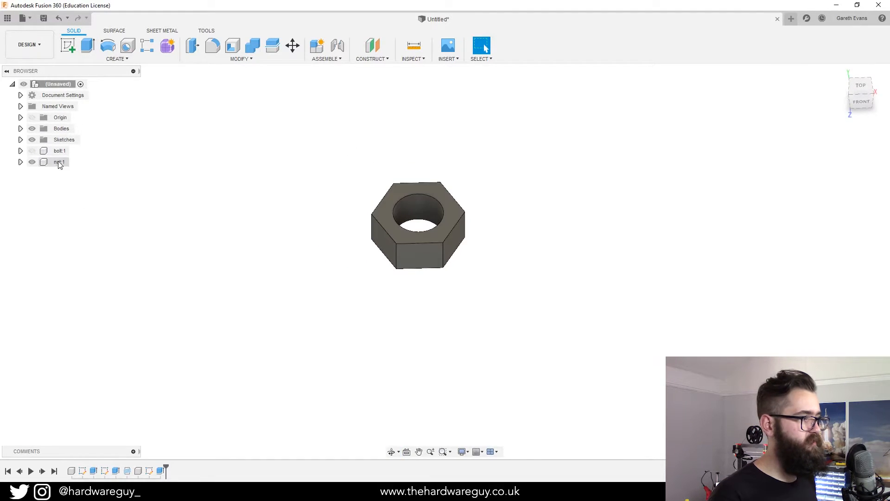
pyautogui.click(32, 150)
pyautogui.click(32, 150)
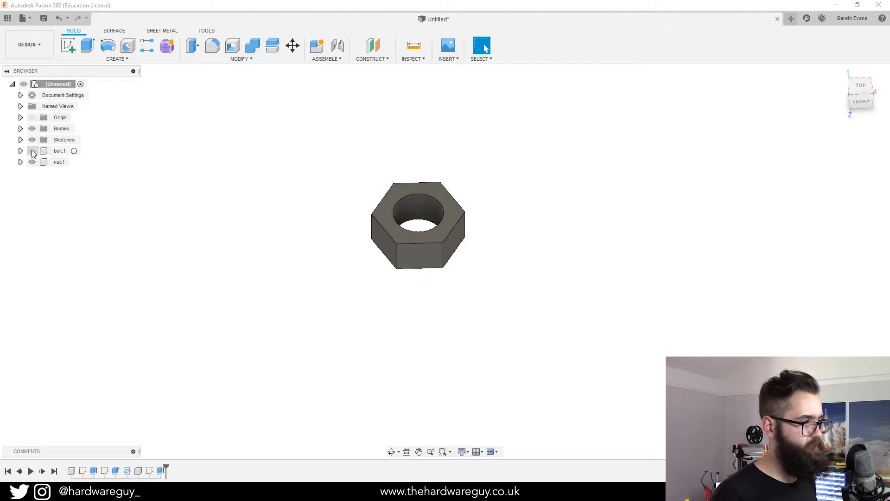
pyautogui.click(33, 151)
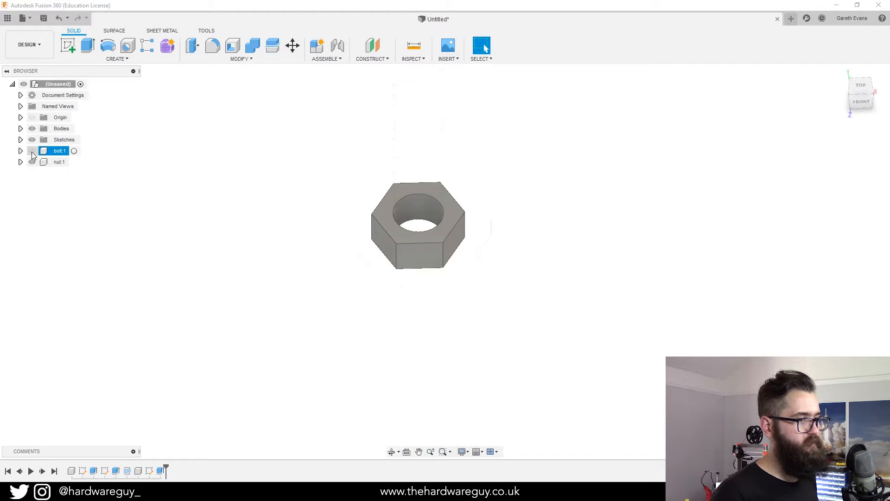
pyautogui.click(32, 151)
pyautogui.scroll(-3, 600, 243)
pyautogui.moveTo(601, 243); pyautogui.dragTo(538, 263, button='middle')
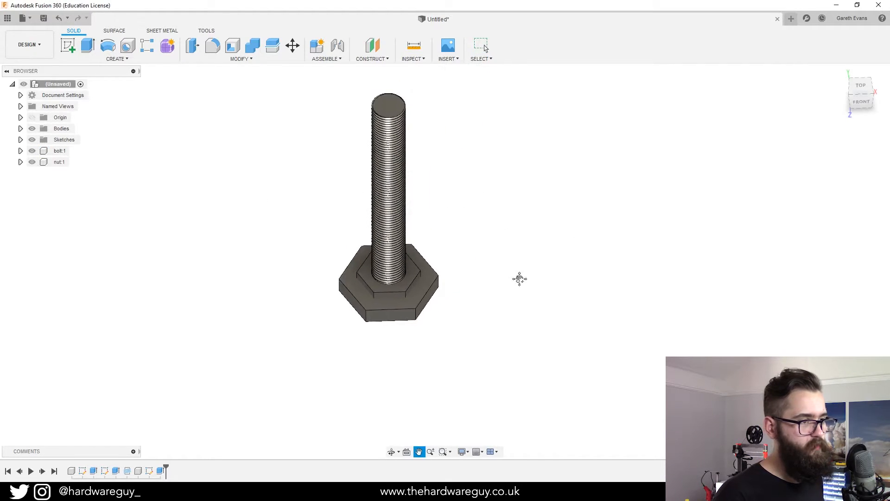
# Move the bolt sideways clear of the nut so that both components stand apart.
pyautogui.moveTo(406, 185); pyautogui.dragTo(610, 179)
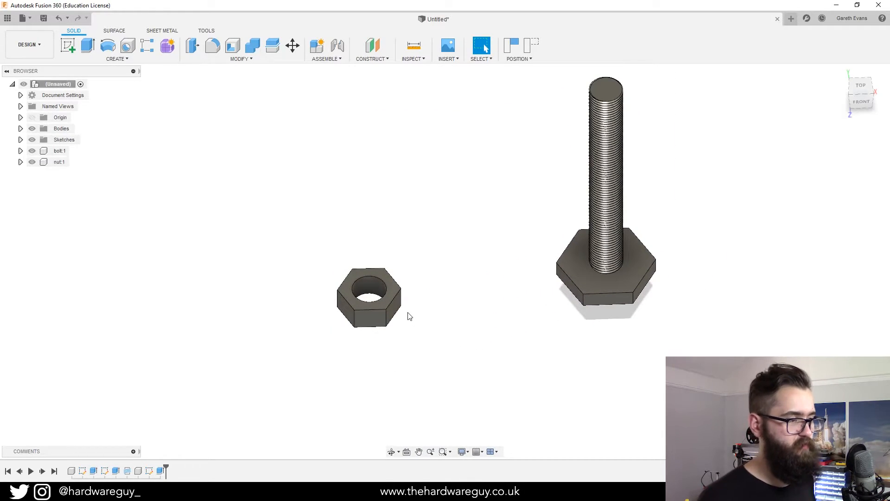
pyautogui.scroll(3, 432, 376)
pyautogui.moveTo(432, 376); pyautogui.dragTo(470, 332, button='middle')
pyautogui.scroll(1, 513, 320)
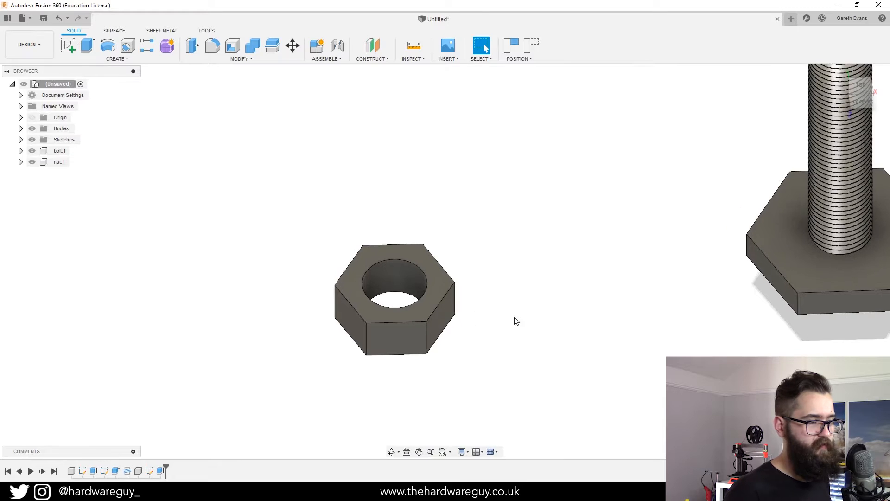
pyautogui.press('Escape')
# Start an ISO Metric profile thread on the nut's inner hole face and set its designation to M20x2.
pyautogui.scroll(-4, 557, 312)
pyautogui.keyDown('shift'); pyautogui.moveTo(557, 311); pyautogui.dragTo(543, 292, button='middle'); pyautogui.keyUp('shift')
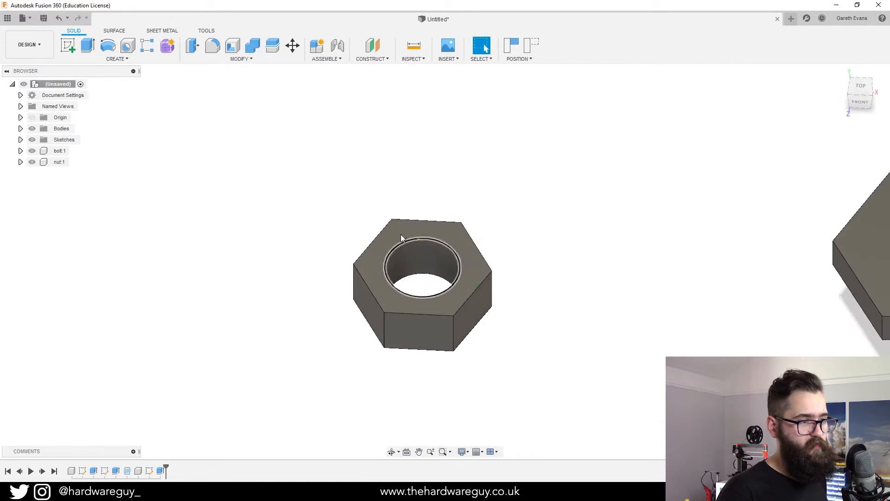
pyautogui.click(115, 59)
pyautogui.click(98, 193)
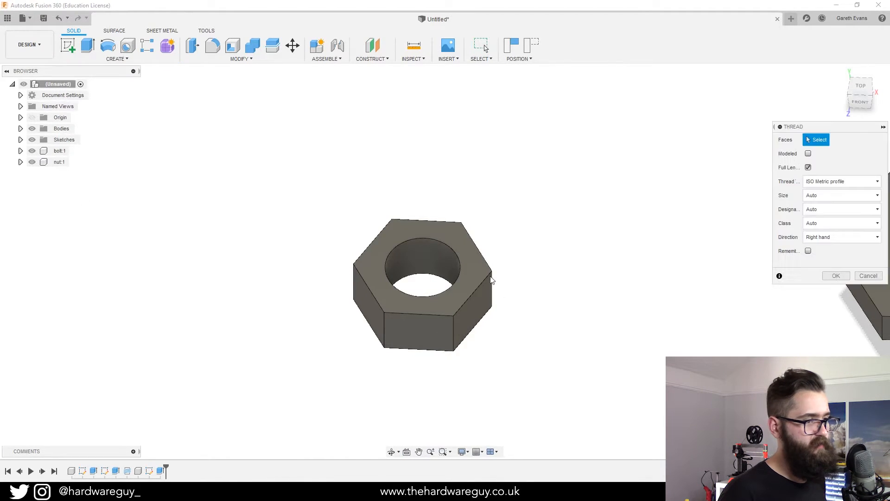
pyautogui.click(422, 258)
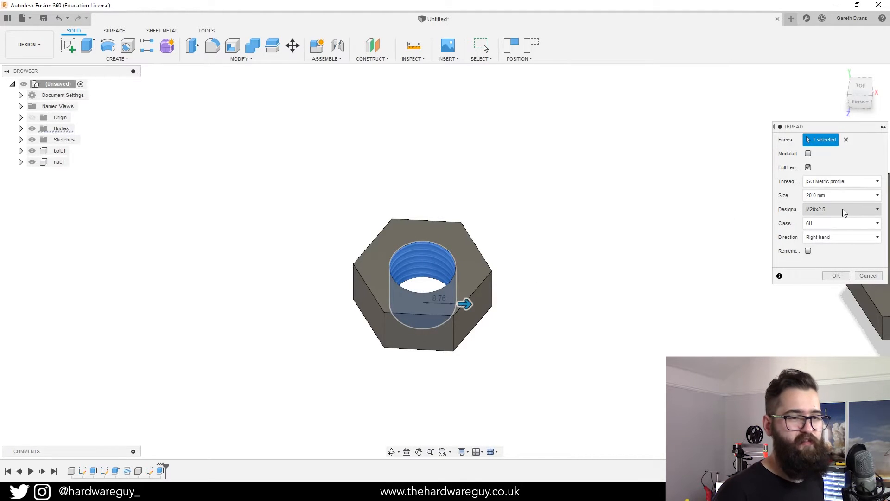
pyautogui.click(877, 212)
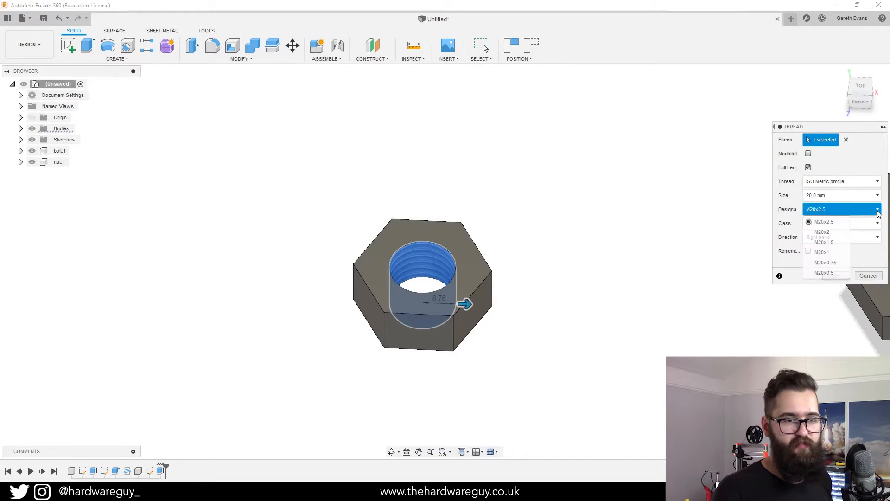
pyautogui.click(829, 233)
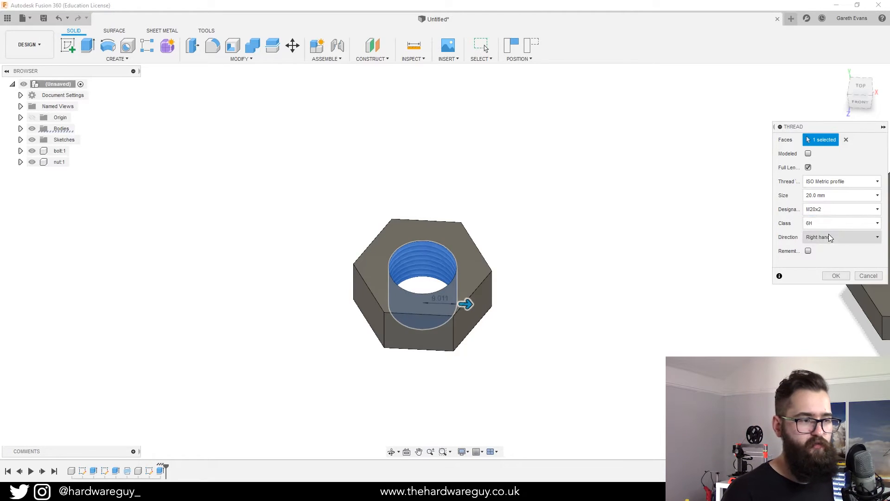
# Keep class 6H and right-hand direction, make the nut's thread modeled and create it.
pyautogui.click(821, 224)
pyautogui.click(810, 225)
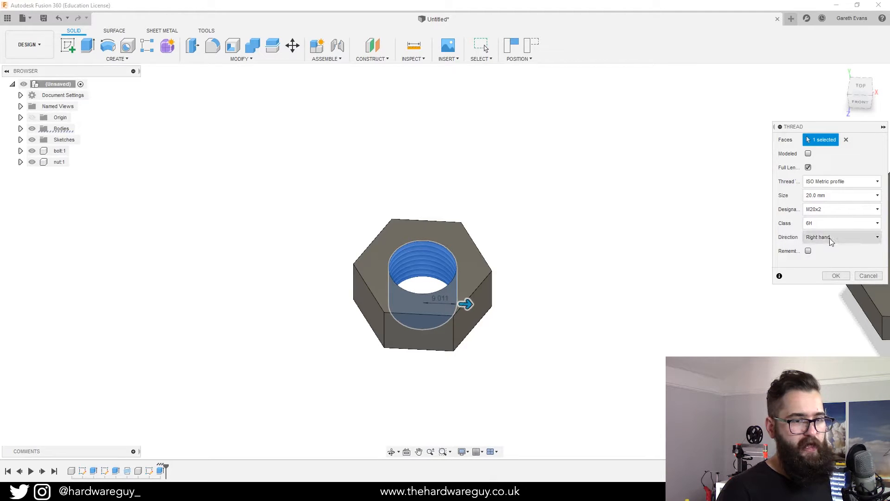
pyautogui.click(830, 237)
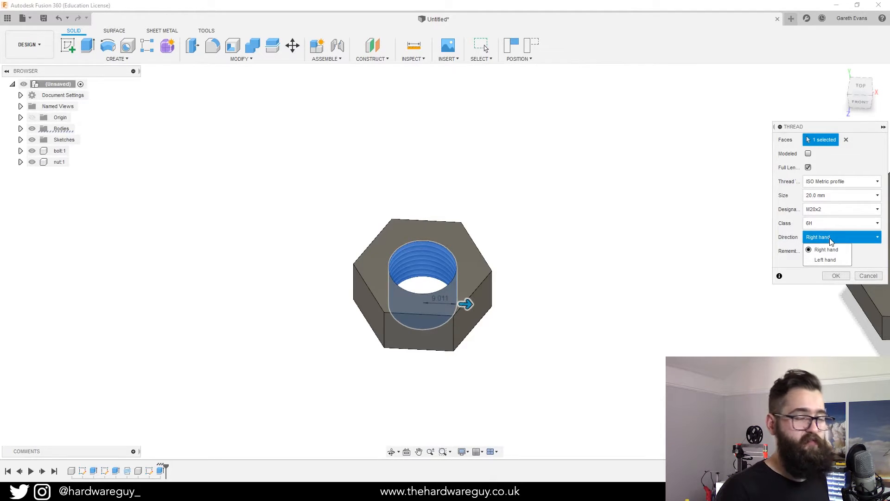
pyautogui.click(799, 222)
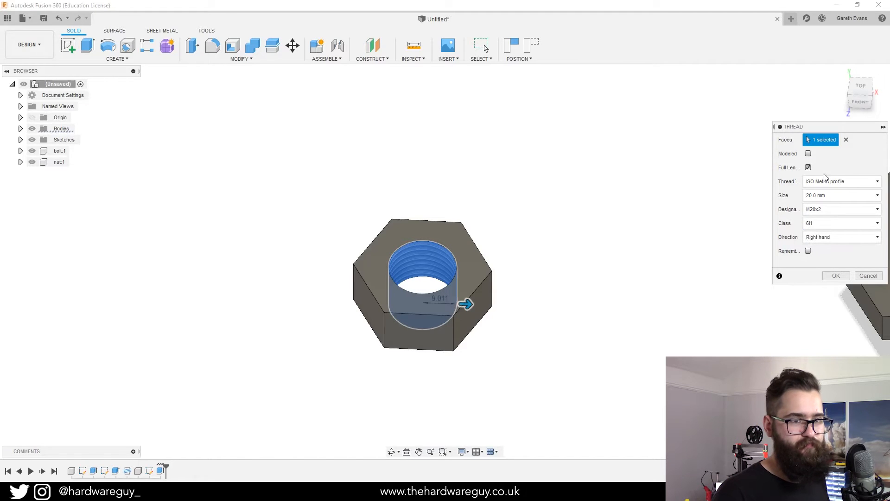
pyautogui.click(808, 154)
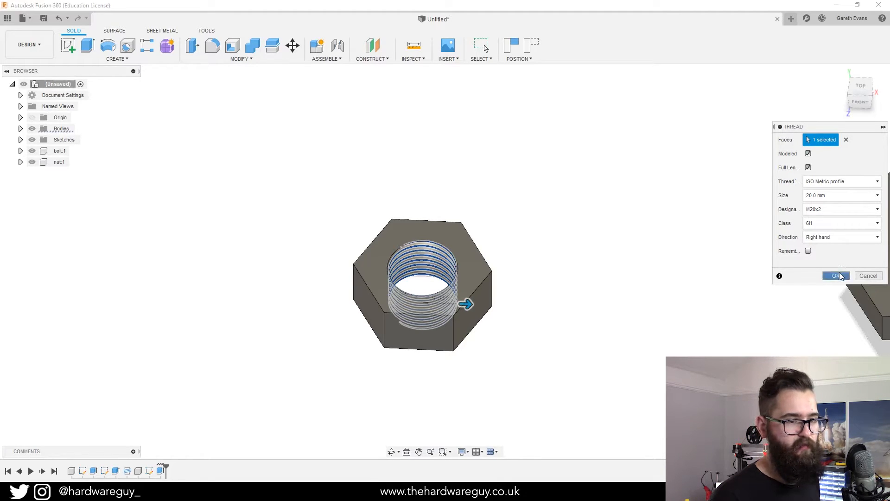
pyautogui.click(837, 275)
# Start a joint between the components and capture their current moved position.
pyautogui.scroll(-5, 628, 329)
pyautogui.moveTo(636, 318); pyautogui.dragTo(539, 294, button='middle')
pyautogui.moveTo(715, 251); pyautogui.dragTo(640, 245, button='middle')
pyautogui.scroll(1, 407, 318)
pyautogui.scroll(-2, 409, 301)
pyautogui.moveTo(409, 288); pyautogui.dragTo(342, 264, button='middle')
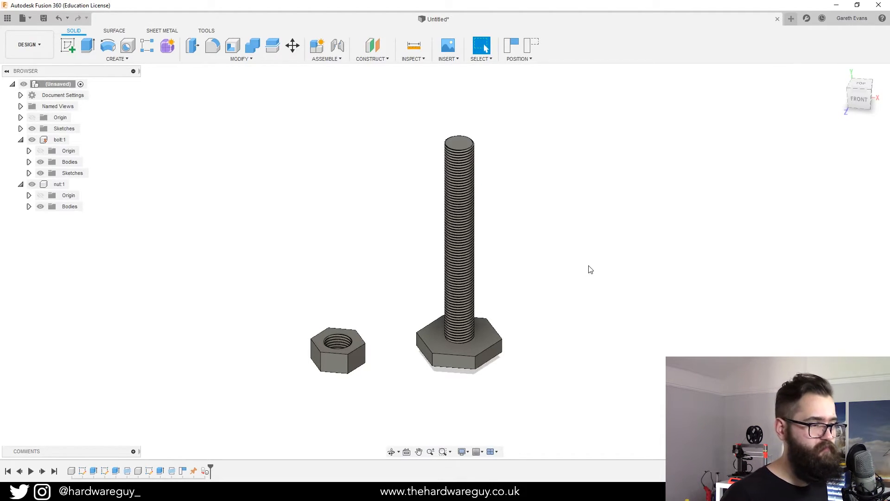
pyautogui.keyDown('shift'); pyautogui.moveTo(588, 265); pyautogui.dragTo(585, 254, button='middle'); pyautogui.keyUp('shift')
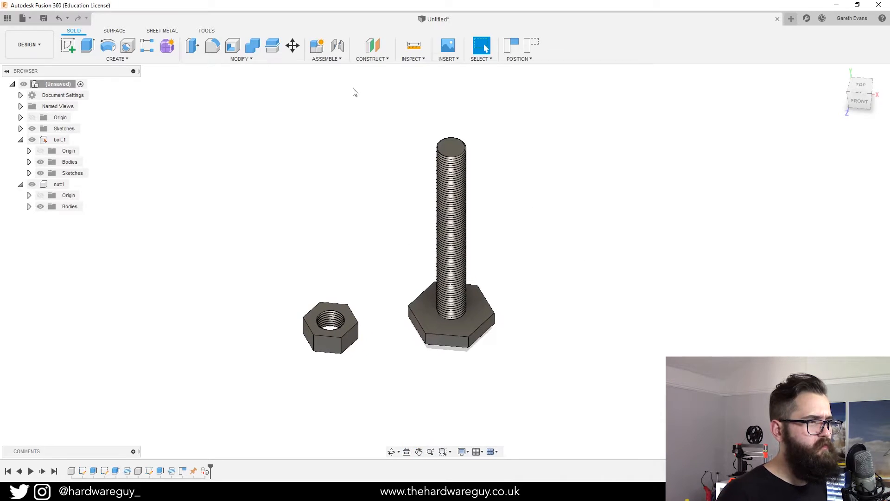
pyautogui.click(337, 59)
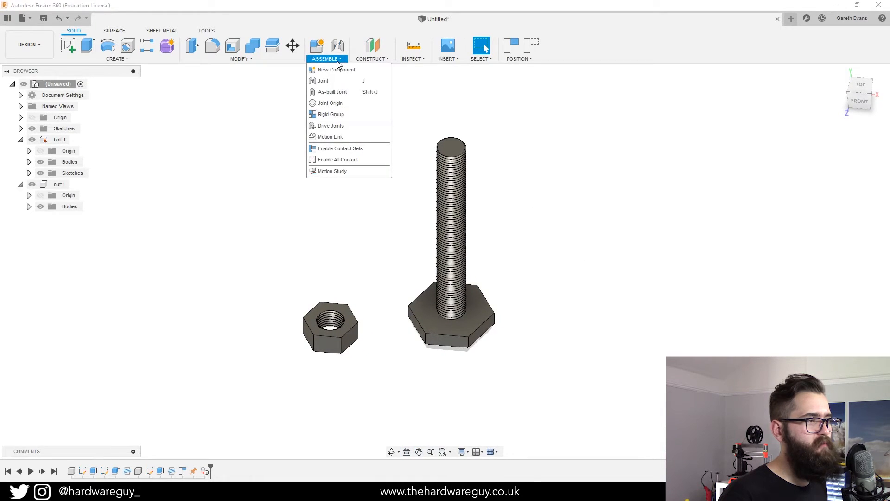
pyautogui.click(323, 81)
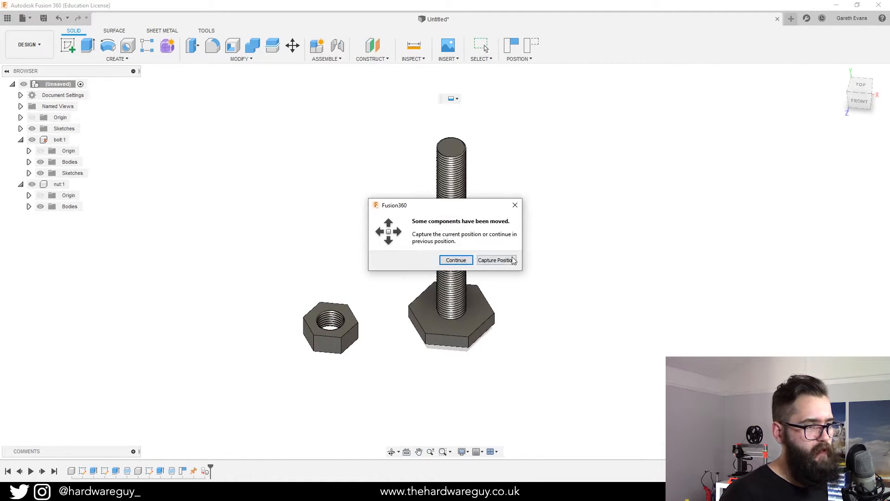
pyautogui.click(513, 261)
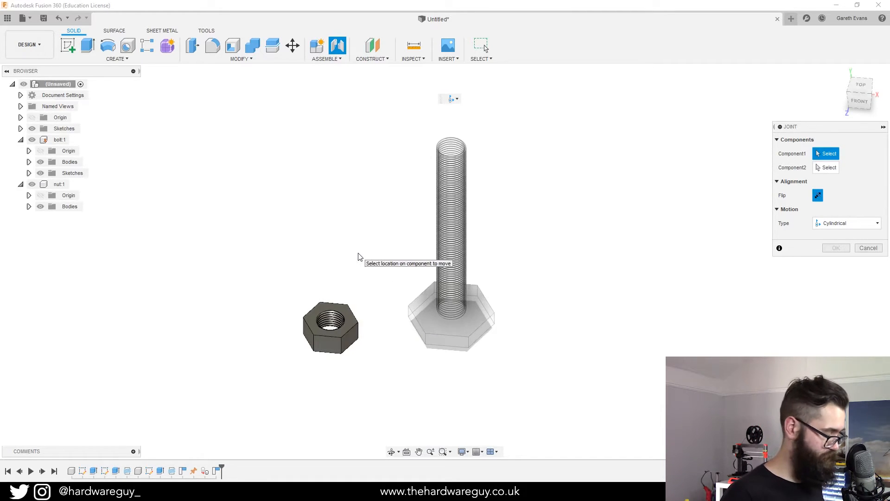
# Join the centre of the nut hole's underside to the centre of the bolt shaft's top face.
pyautogui.keyDown('shift'); pyautogui.moveTo(381, 268); pyautogui.dragTo(438, 239, button='middle'); pyautogui.keyUp('shift')
pyautogui.scroll(5, 370, 206)
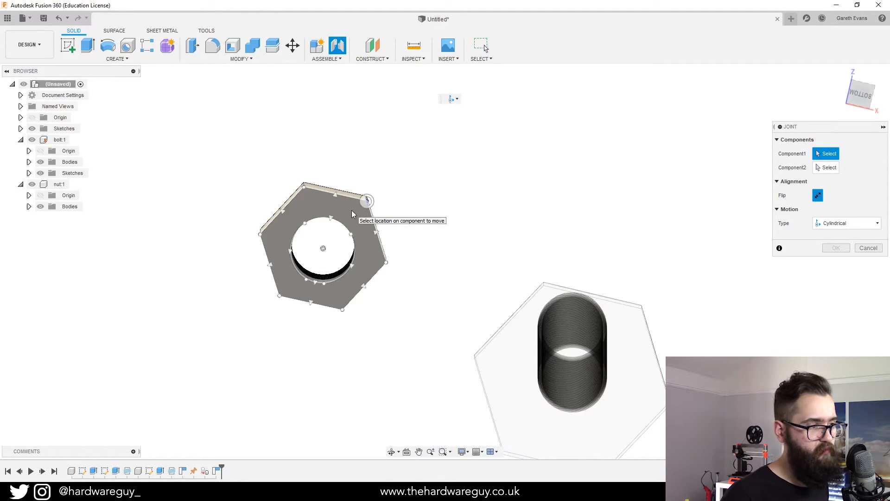
pyautogui.click(325, 249)
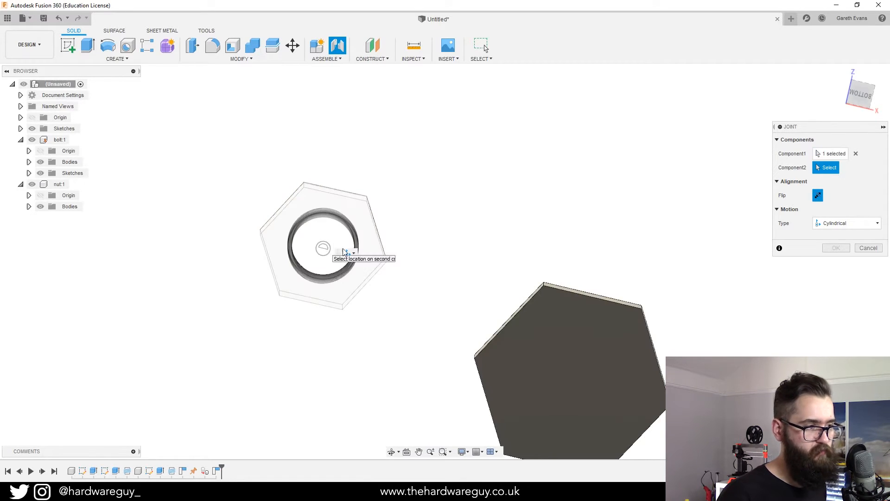
pyautogui.keyDown('shift'); pyautogui.moveTo(529, 222); pyautogui.dragTo(414, 304, button='middle'); pyautogui.keyUp('shift')
pyautogui.scroll(-3, 486, 294)
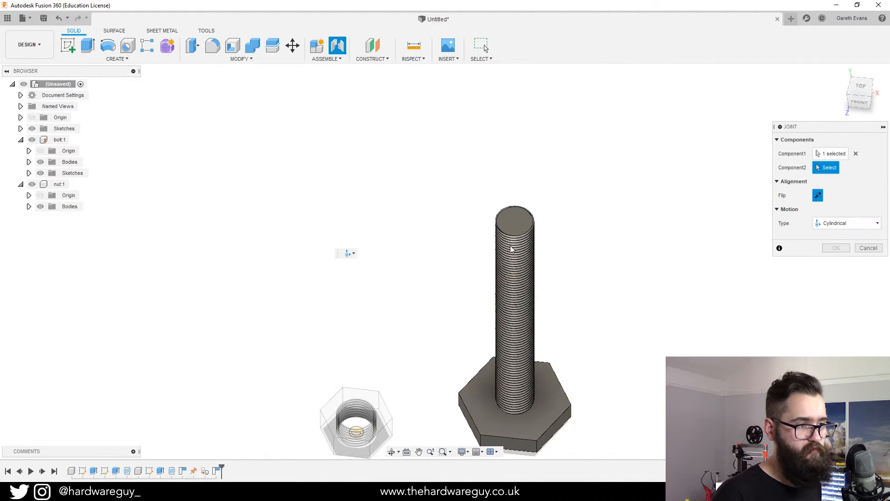
pyautogui.click(516, 221)
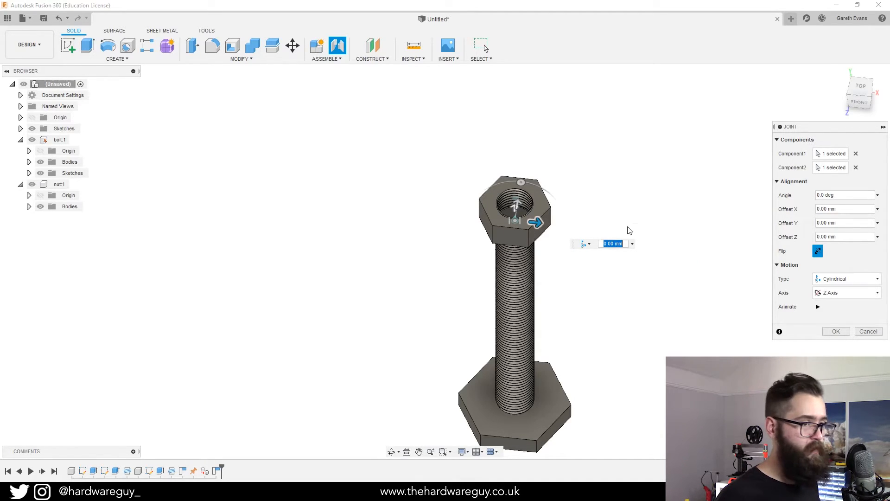
# Use Cylindrical motion about the Z axis for the joint, preview its animation and create it.
pyautogui.moveTo(647, 198)
pyautogui.keyDown('shift'); pyautogui.mouseDown(button='middle')
pyautogui.moveTo(662, 183)
pyautogui.moveTo(591, 192)
pyautogui.moveTo(639, 209)
pyautogui.mouseUp(button='middle'); pyautogui.keyUp('shift')
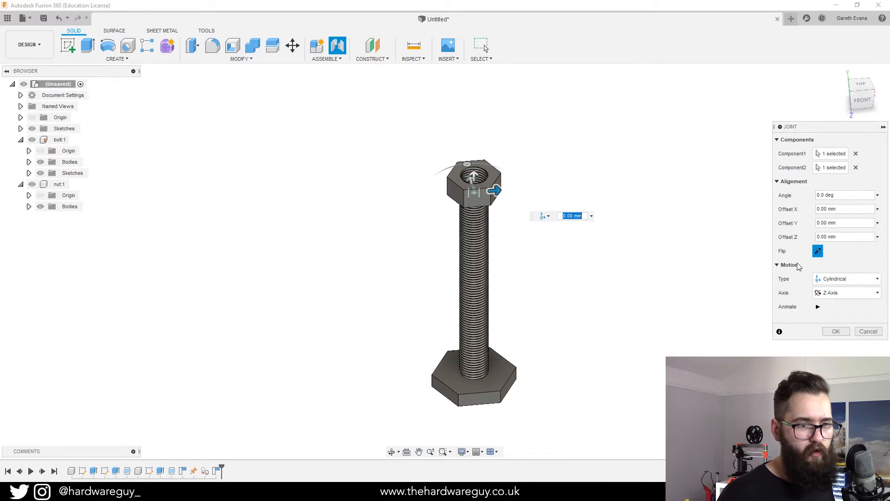
pyautogui.click(862, 283)
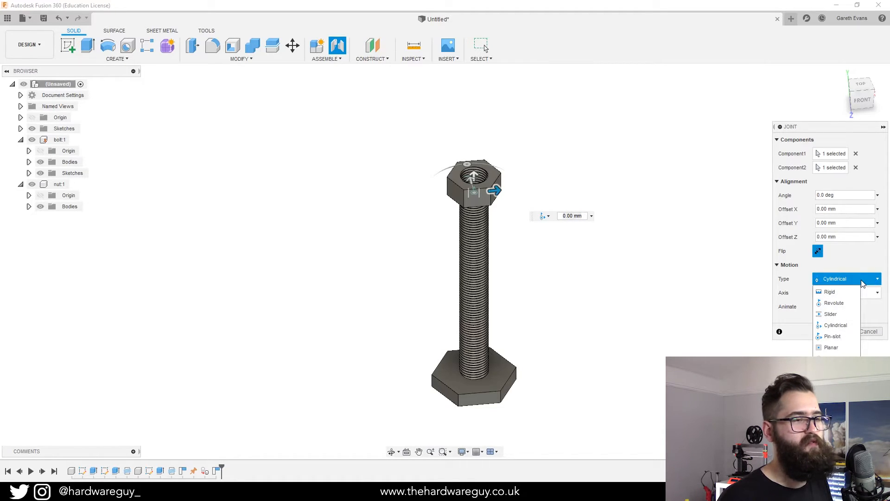
pyautogui.click(842, 328)
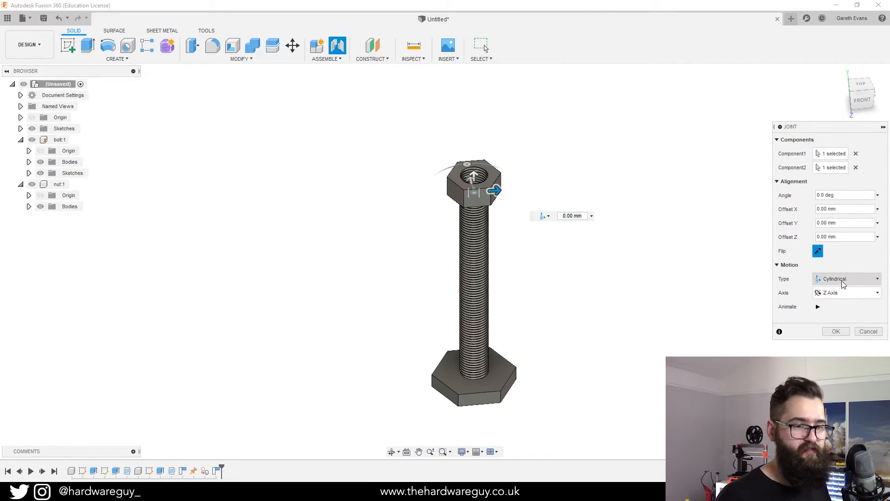
pyautogui.click(818, 307)
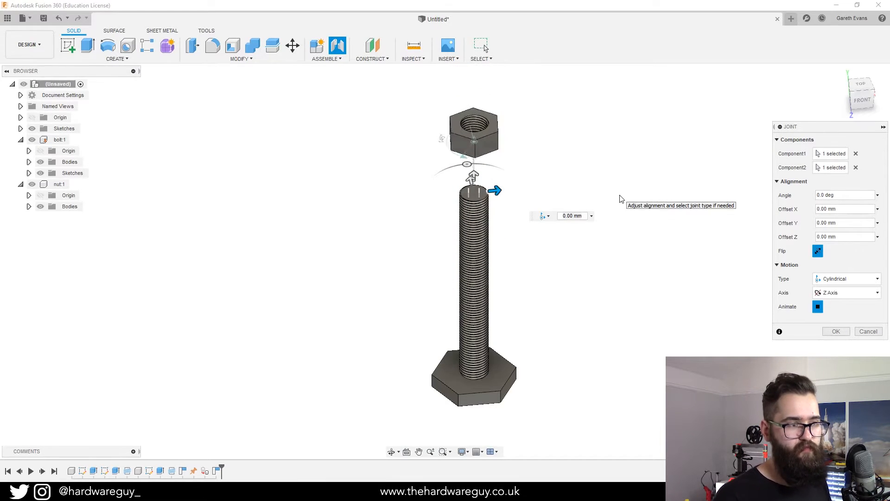
pyautogui.click(836, 332)
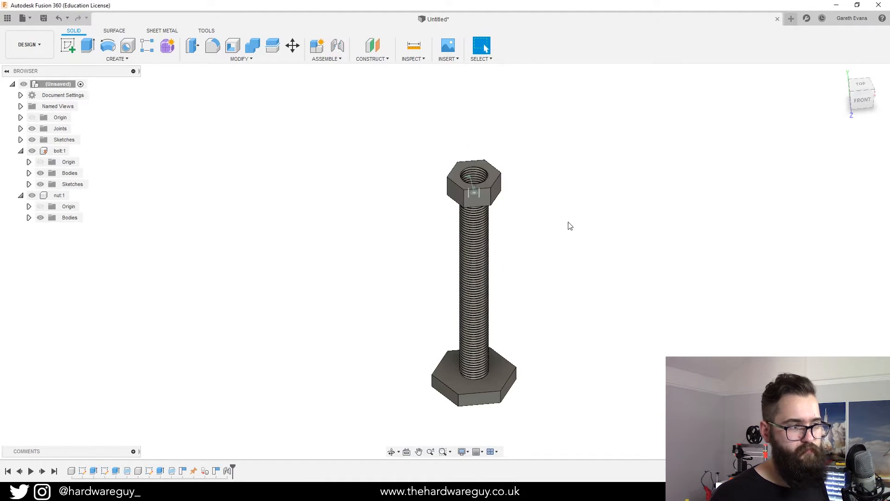
# Open the limits of the cylindrical joint between nut and bolt for editing.
pyautogui.click(21, 128)
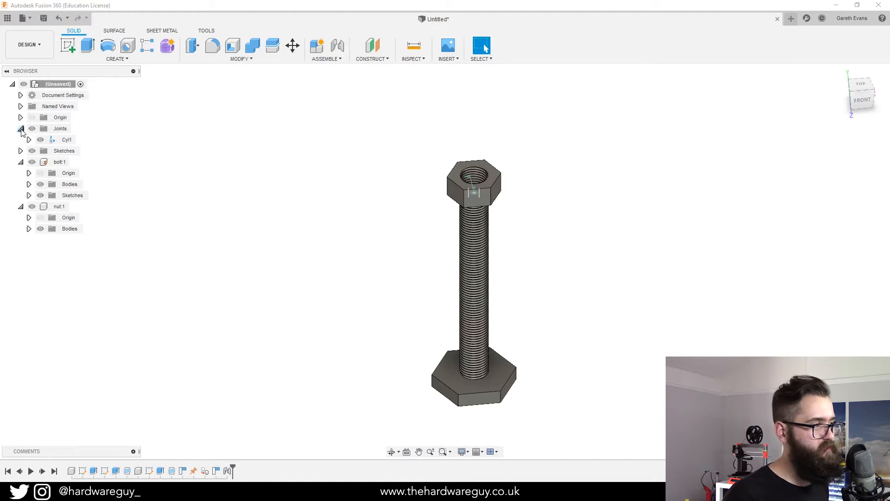
pyautogui.click(59, 139)
pyautogui.rightClick(60, 140)
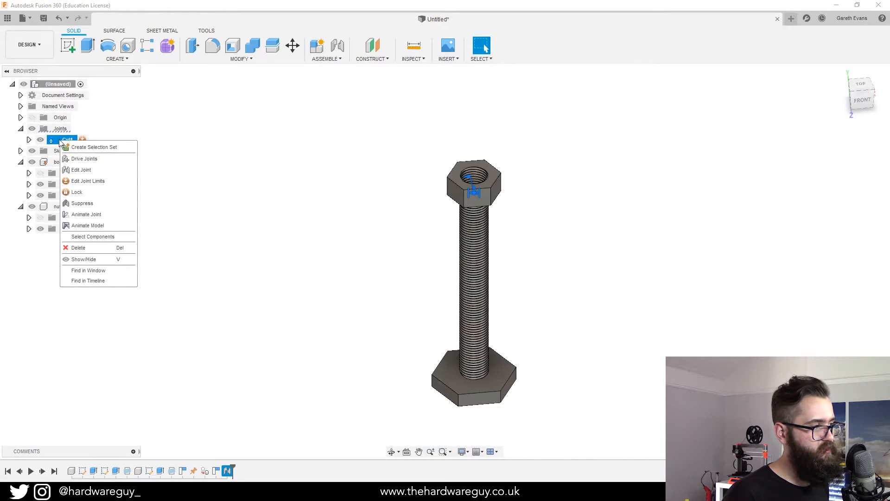
pyautogui.click(88, 181)
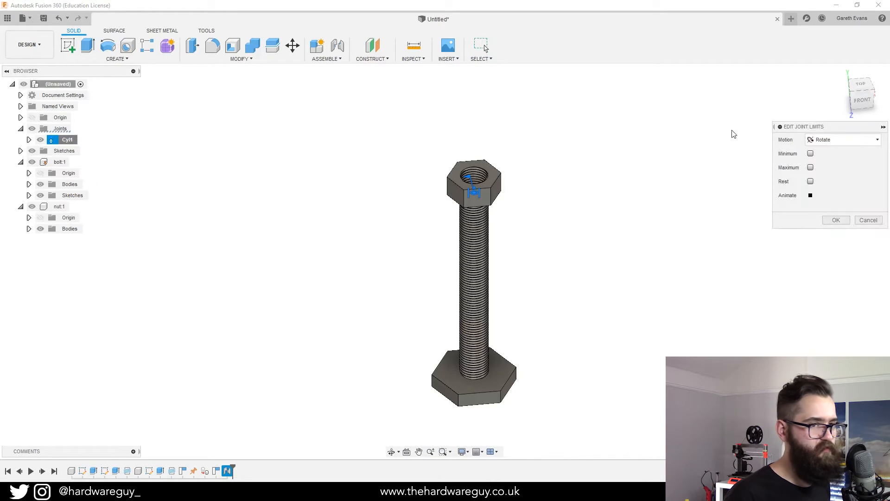
pyautogui.moveTo(717, 154); pyautogui.dragTo(669, 163, button='middle')
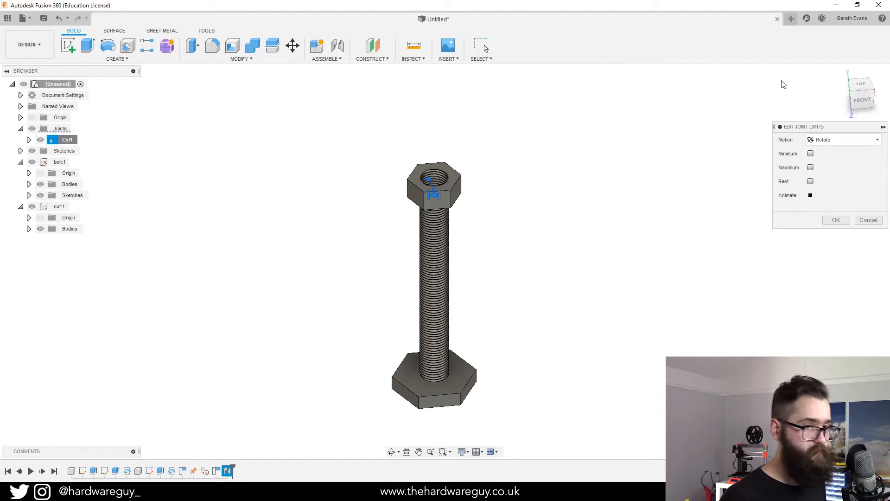
pyautogui.click(864, 96)
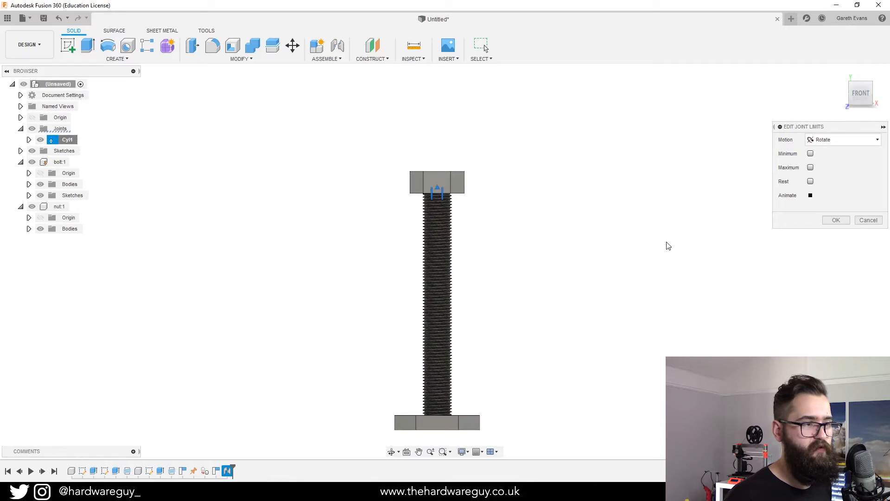
pyautogui.moveTo(668, 275); pyautogui.dragTo(658, 237, button='middle')
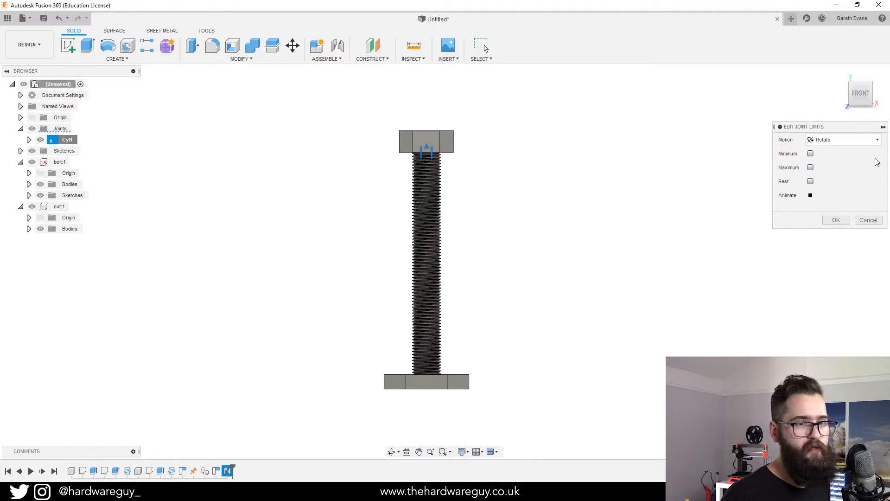
# Switch the joint limits to Slide motion and enable both the minimum and maximum limits.
pyautogui.click(869, 141)
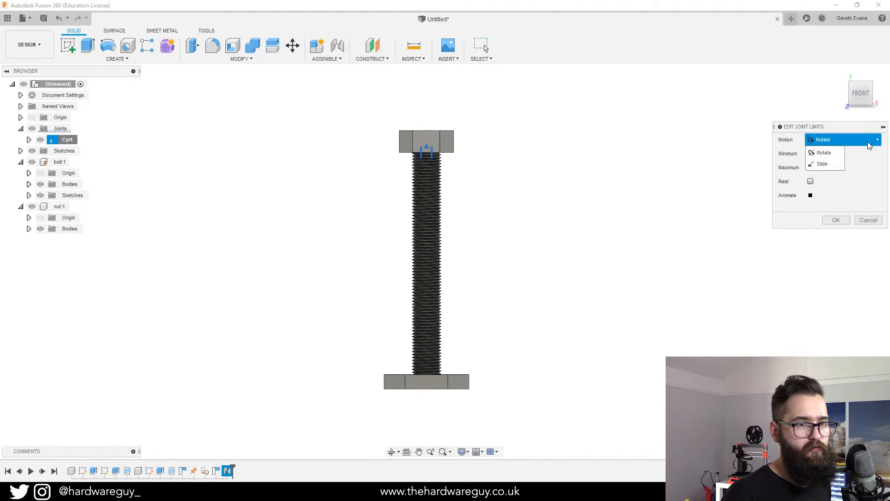
pyautogui.click(823, 164)
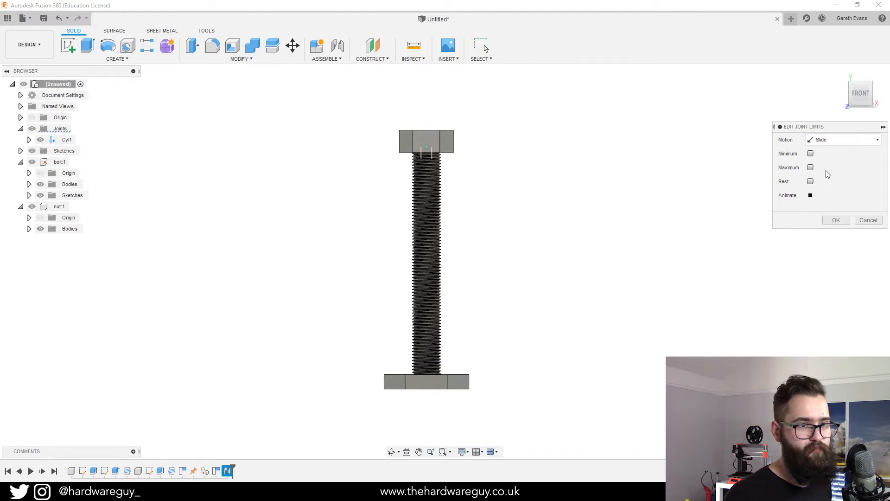
pyautogui.click(810, 154)
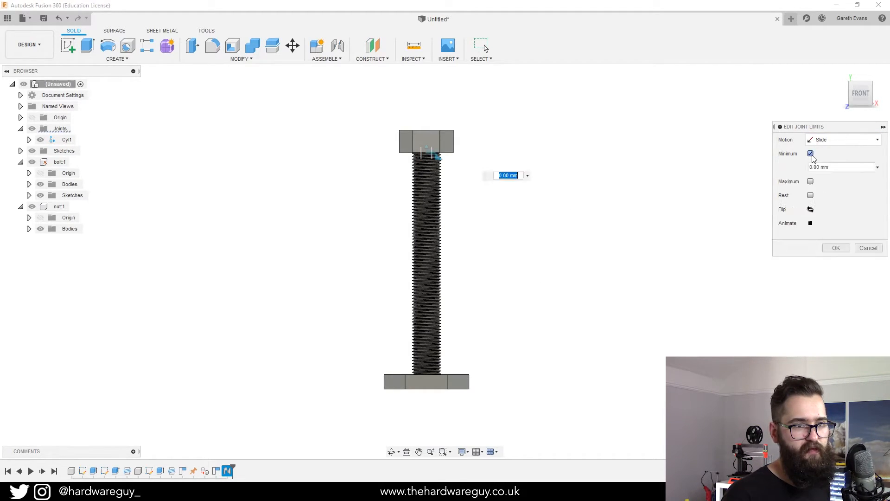
pyautogui.click(811, 182)
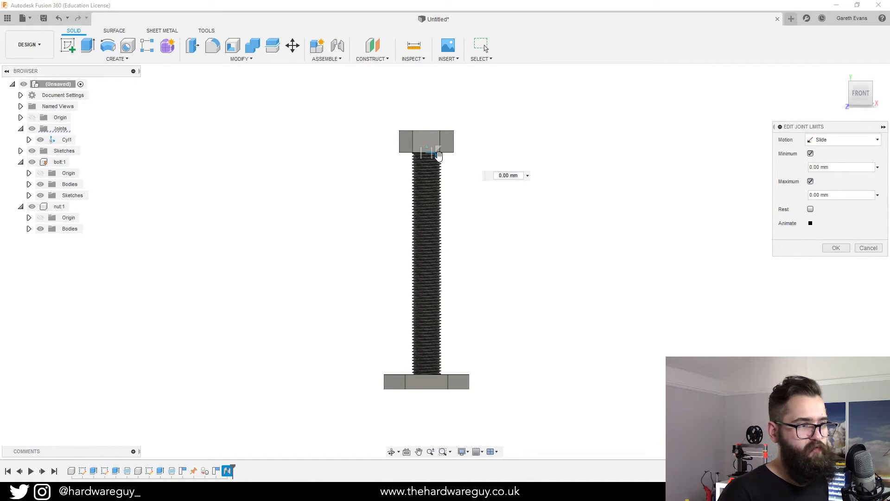
# Try the minimum slide limit by moving the nut down to the bolt head at -150 mm and back up to 0 mm.
pyautogui.scroll(4, 438, 156)
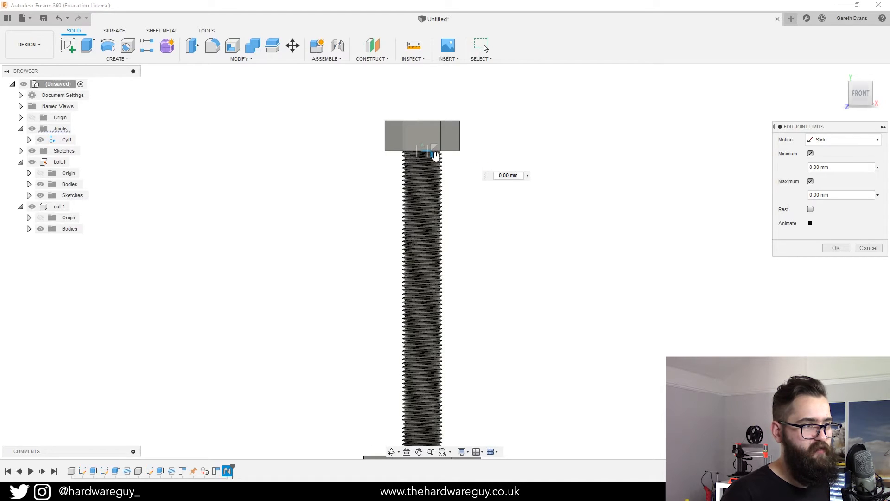
pyautogui.moveTo(433, 155); pyautogui.dragTo(459, 163)
pyautogui.scroll(-2, 519, 260)
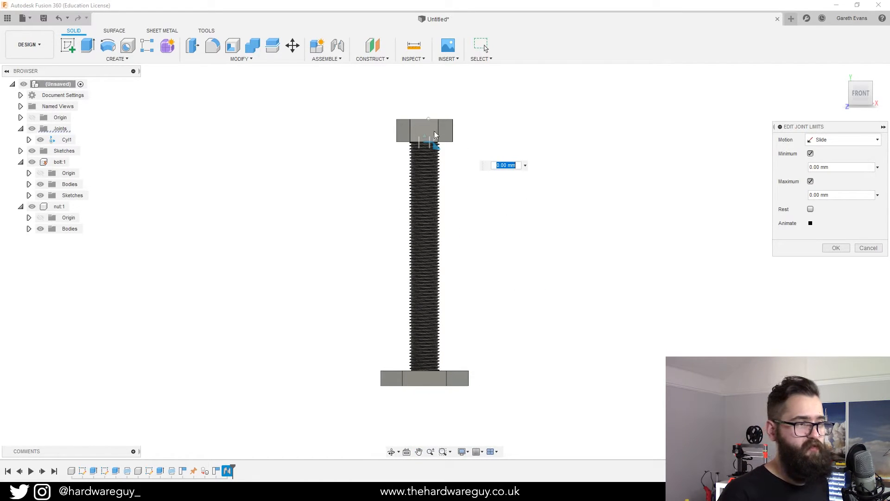
pyautogui.moveTo(438, 150); pyautogui.dragTo(449, 371)
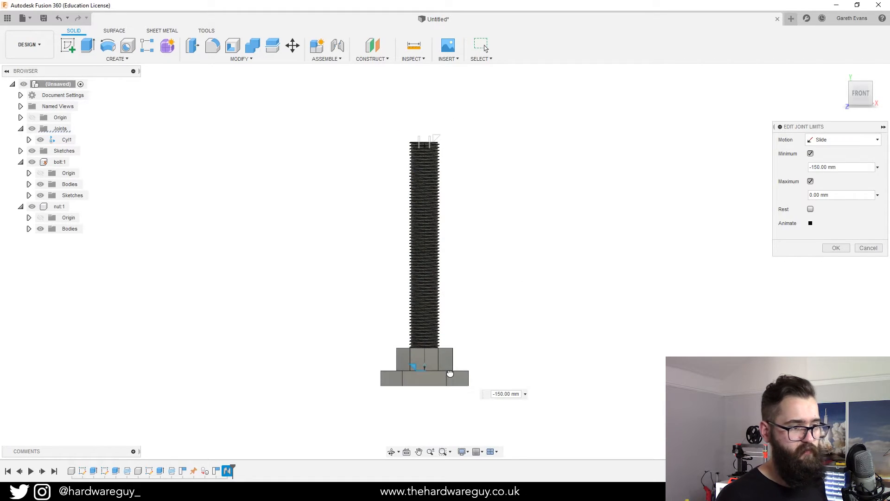
pyautogui.moveTo(451, 373); pyautogui.dragTo(461, 153)
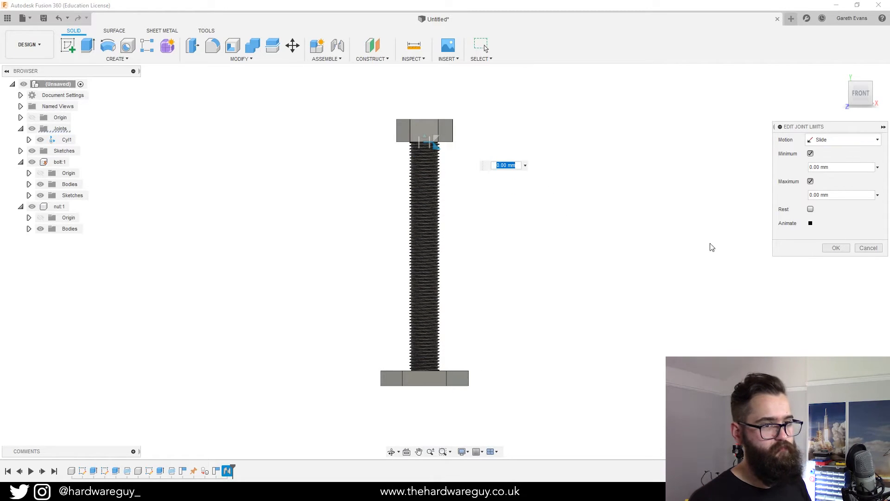
# Set the minimum slide limit to -150 mm and preview the limited motion.
pyautogui.doubleClick(822, 167)
pyautogui.write('-15')
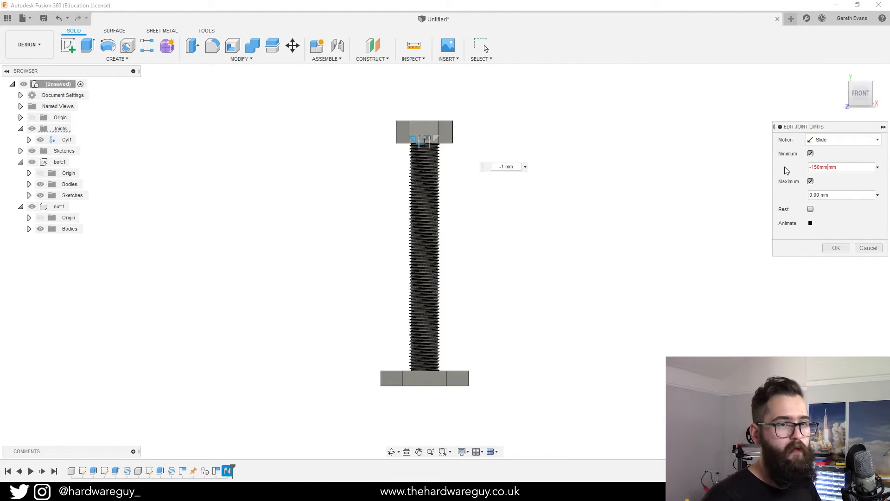
pyautogui.press('Tab')
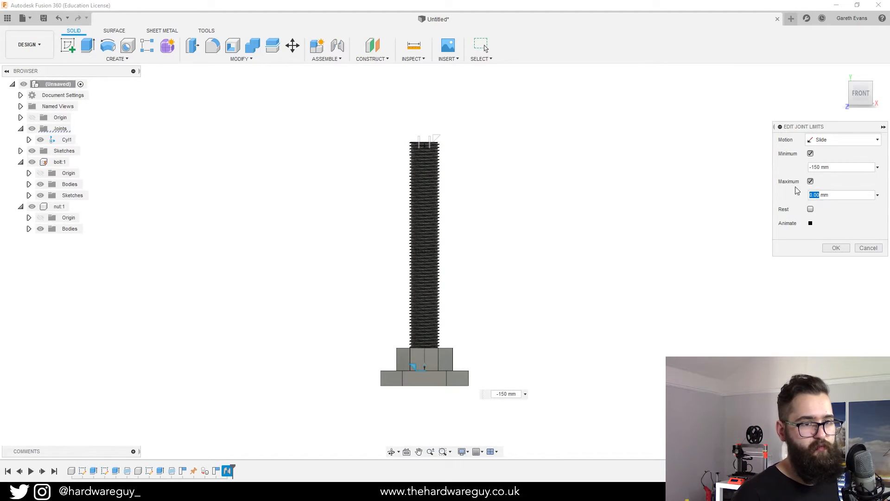
pyautogui.click(811, 224)
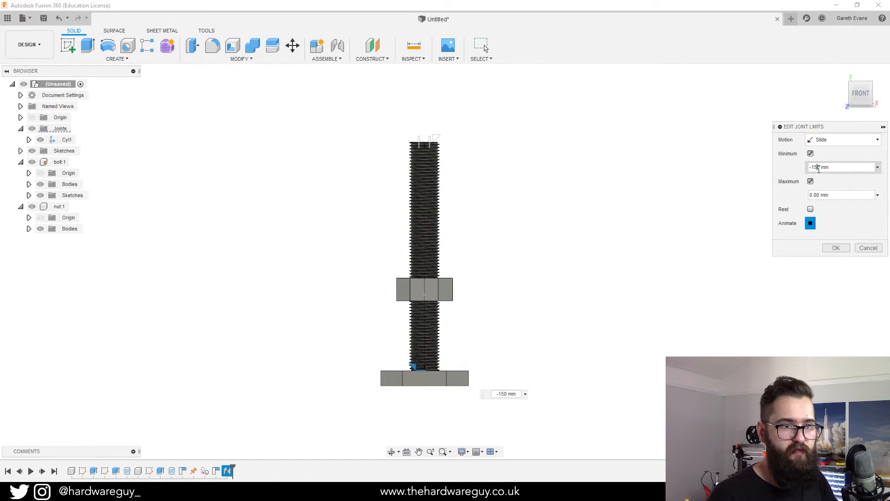
# Try a maximum slide limit of 20 mm, restore it to 0 mm and accept the joint limits.
pyautogui.click(810, 194)
pyautogui.write('2')
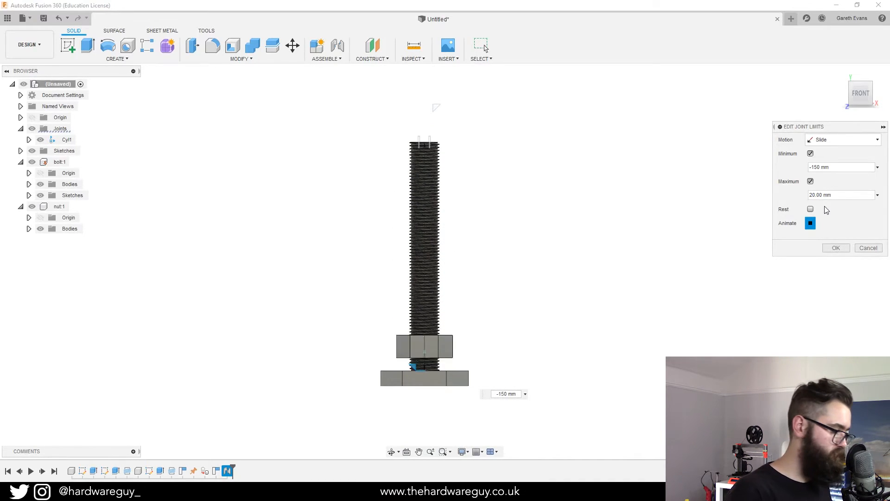
pyautogui.press('BackSpace')
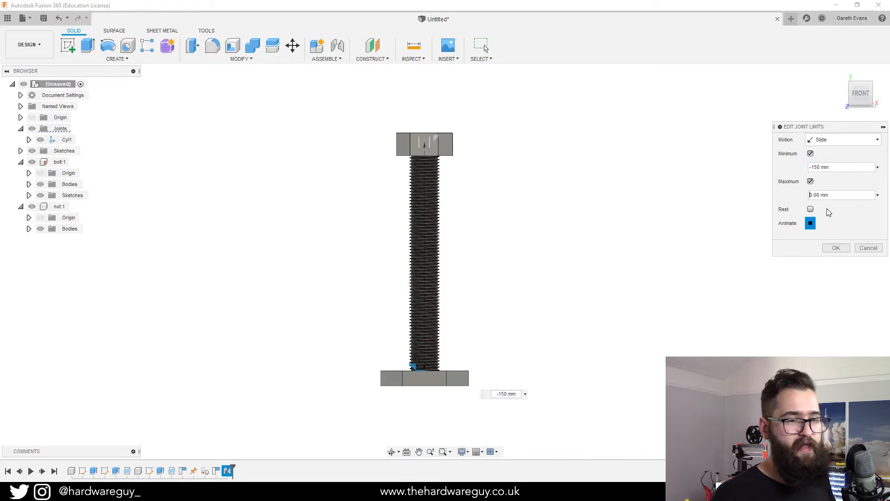
pyautogui.click(836, 247)
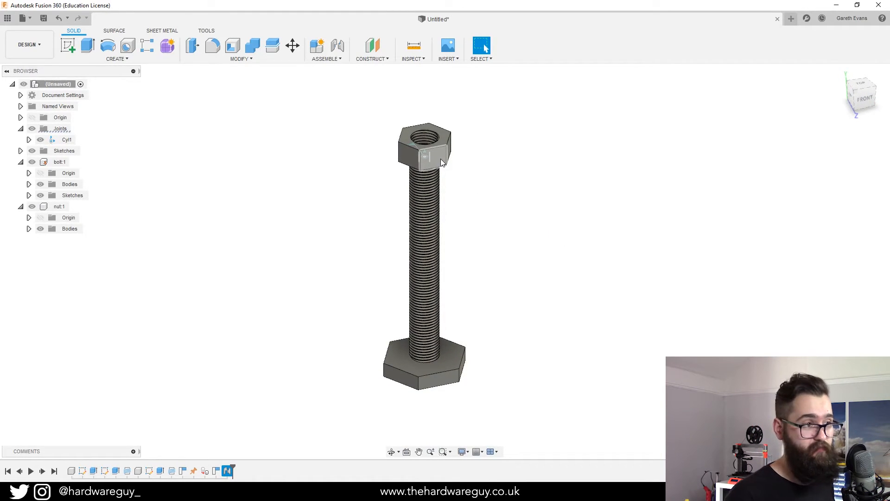
# Slide the nut partway down the bolt and capture its current position while starting a motion link.
pyautogui.moveTo(441, 159); pyautogui.dragTo(491, 233)
pyautogui.keyDown('shift'); pyautogui.moveTo(531, 213); pyautogui.dragTo(565, 199, button='middle'); pyautogui.keyUp('shift')
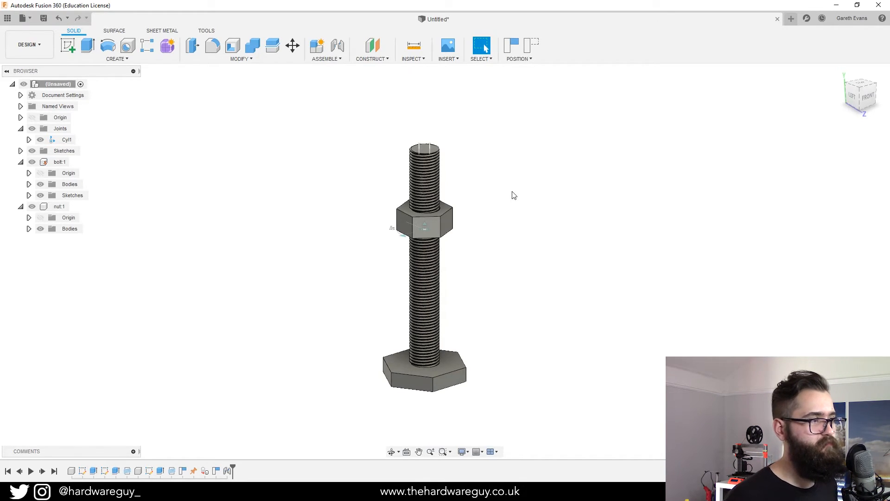
pyautogui.click(341, 59)
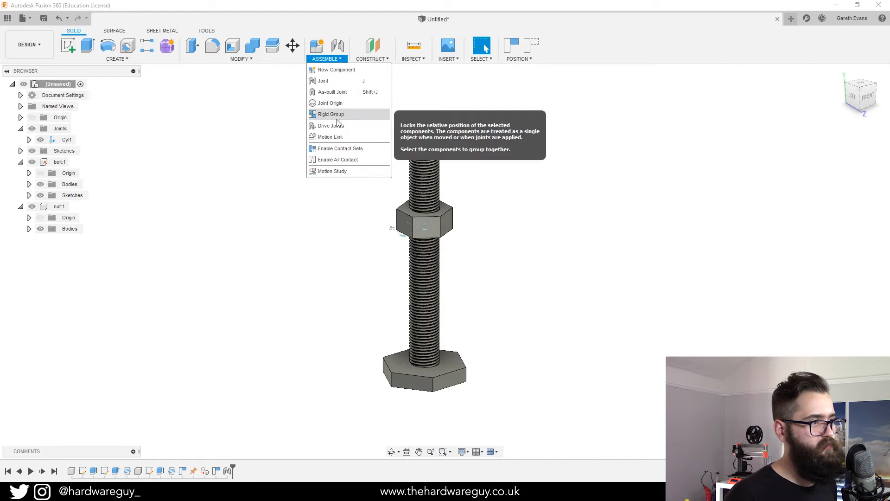
pyautogui.click(338, 138)
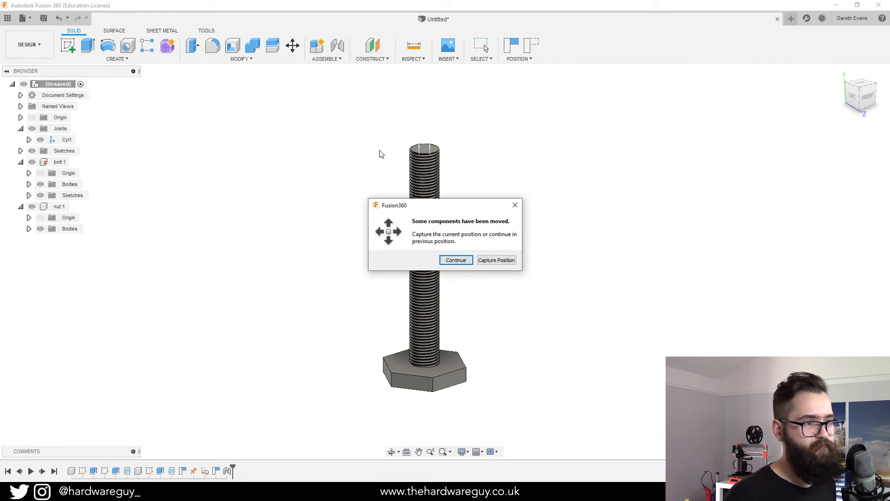
pyautogui.click(495, 260)
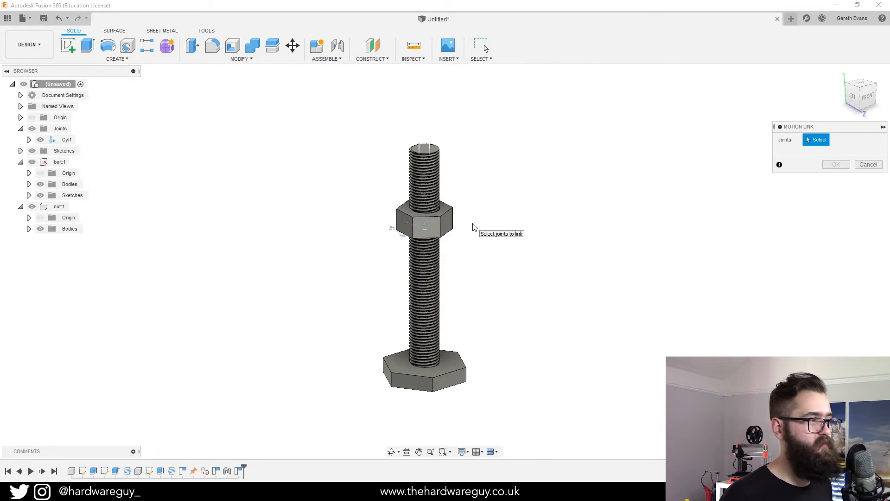
# Link the cylindrical joint's Z slide to its own Z rotation at 2 mm per 360 degrees and create the motion link.
pyautogui.click(62, 141)
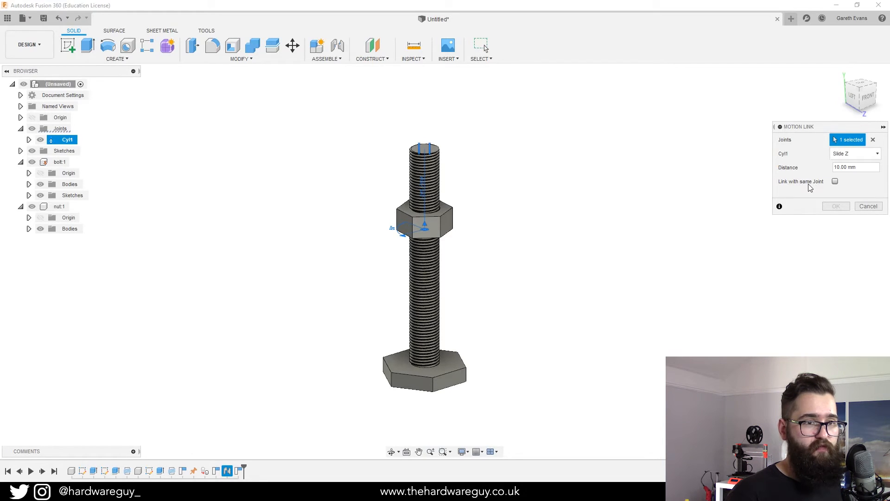
pyautogui.click(835, 182)
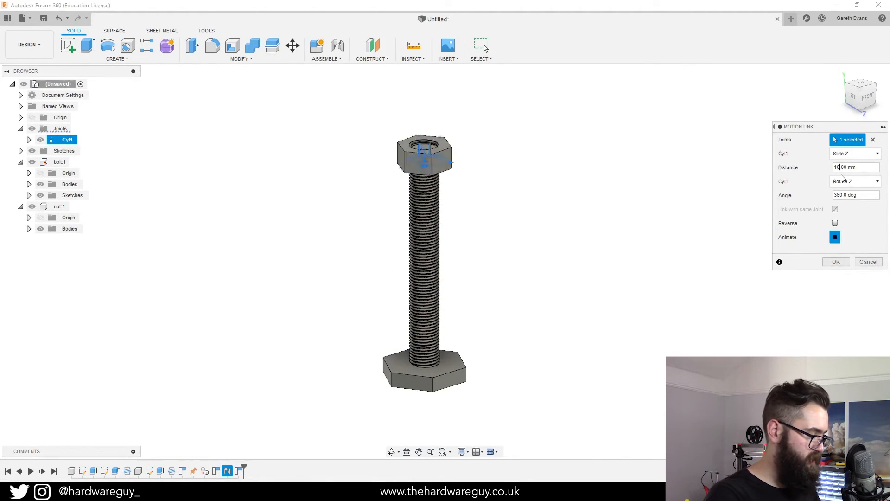
pyautogui.press('BackSpace')
pyautogui.press('BackSpace')
pyautogui.write('2')
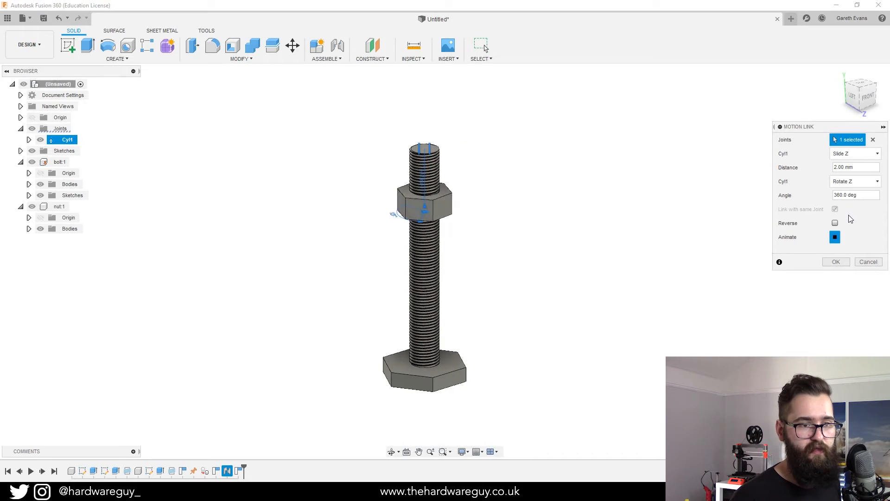
pyautogui.click(847, 261)
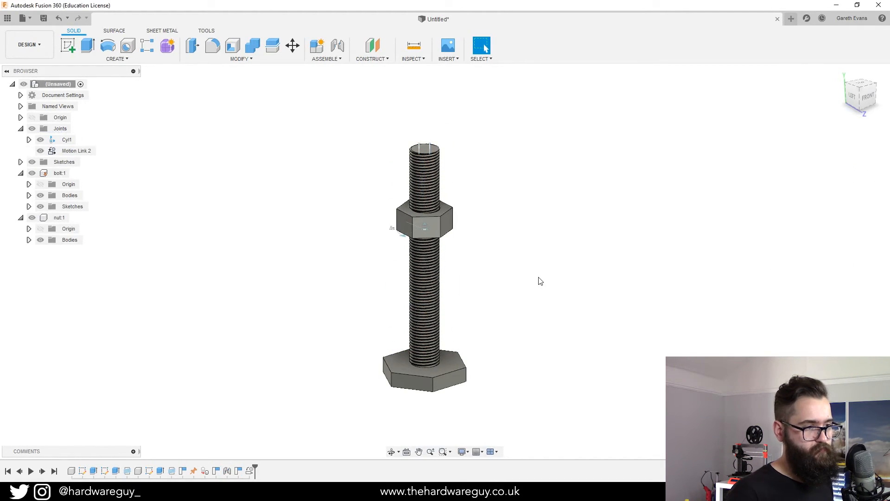
# Test the linked motion by moving the nut along the bolt and viewing it from above.
pyautogui.keyDown('shift'); pyautogui.moveTo(545, 266); pyautogui.dragTo(548, 284, button='middle'); pyautogui.keyUp('shift')
pyautogui.moveTo(432, 244); pyautogui.dragTo(322, 212)
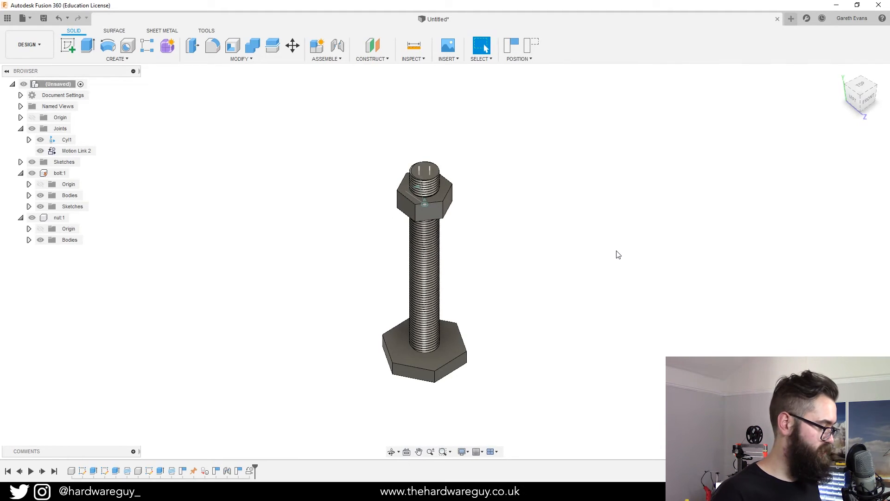
pyautogui.moveTo(532, 248)
pyautogui.keyDown('shift'); pyautogui.mouseDown(button='middle')
pyautogui.moveTo(529, 222)
pyautogui.moveTo(519, 237)
pyautogui.moveTo(541, 254)
pyautogui.mouseUp(button='middle'); pyautogui.keyUp('shift')
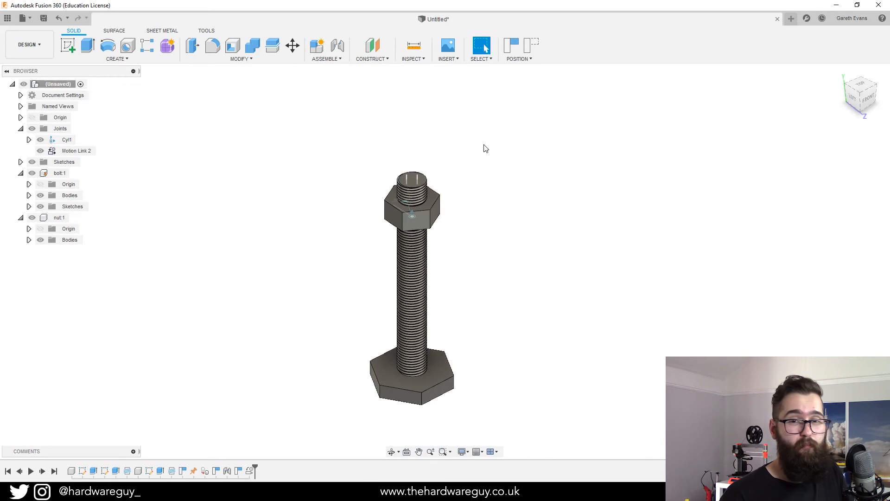
pyautogui.click(456, 59)
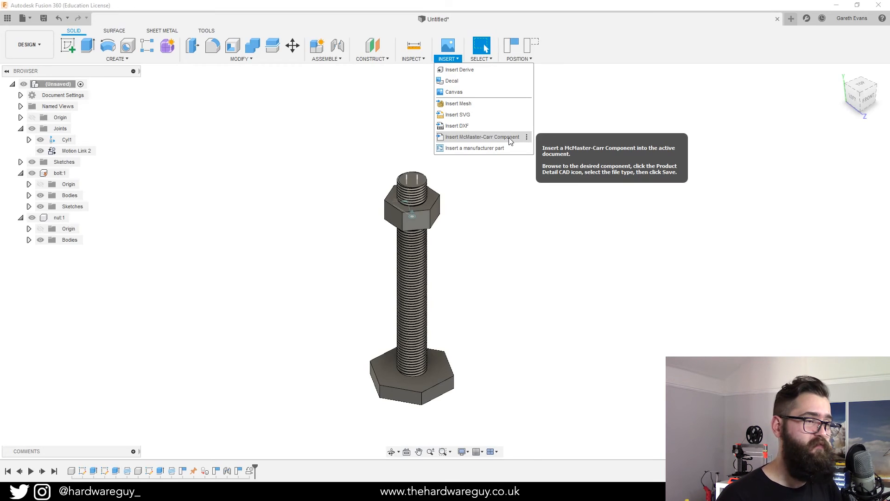
pyautogui.click(527, 261)
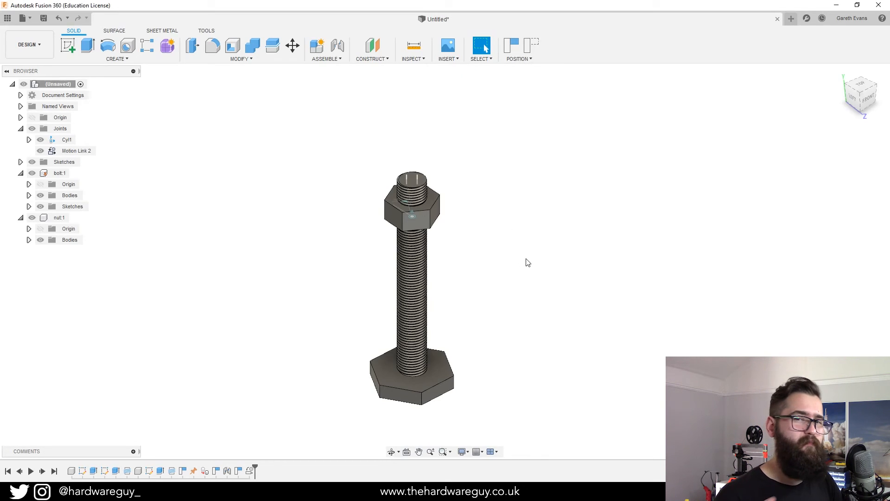